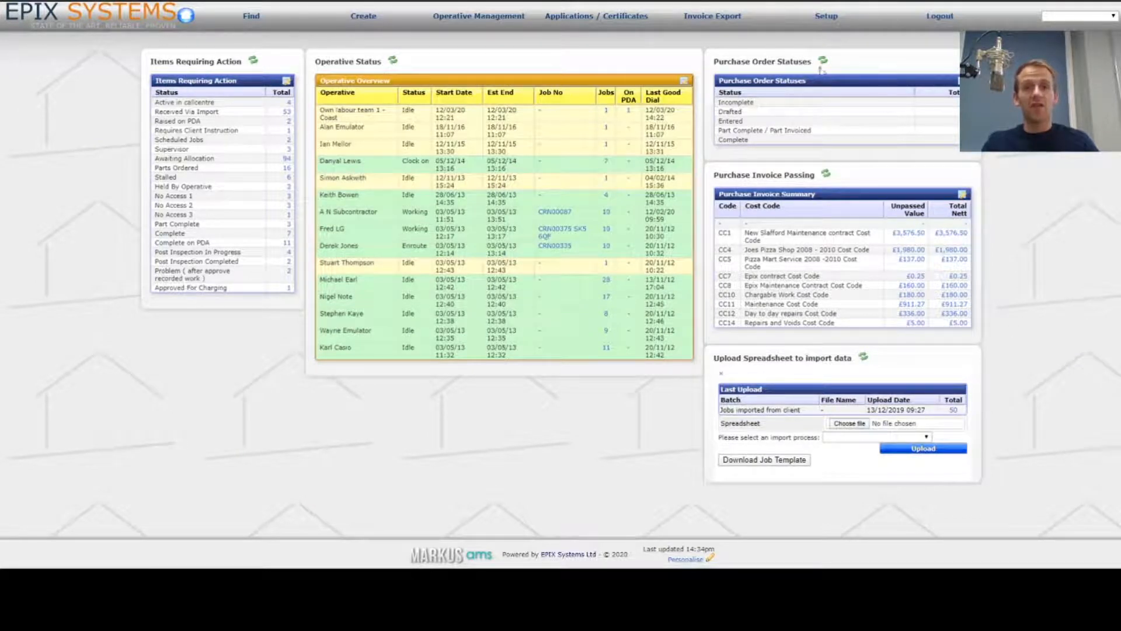
# Open the SORs report from the SORs and prices setup
pyautogui.click(826, 18)
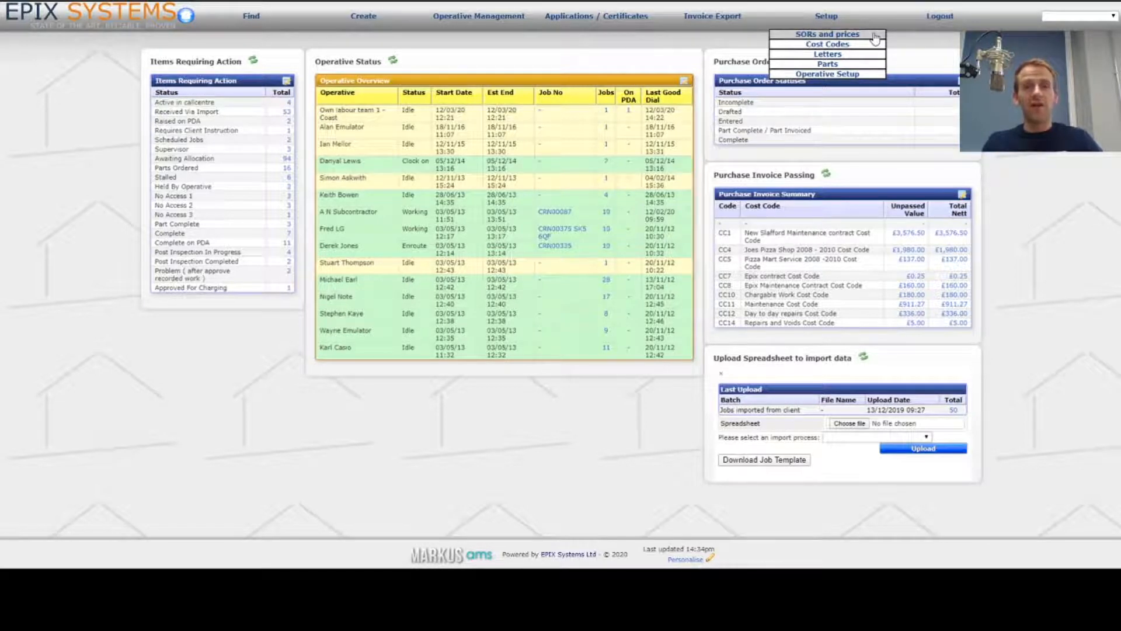
pyautogui.click(843, 21)
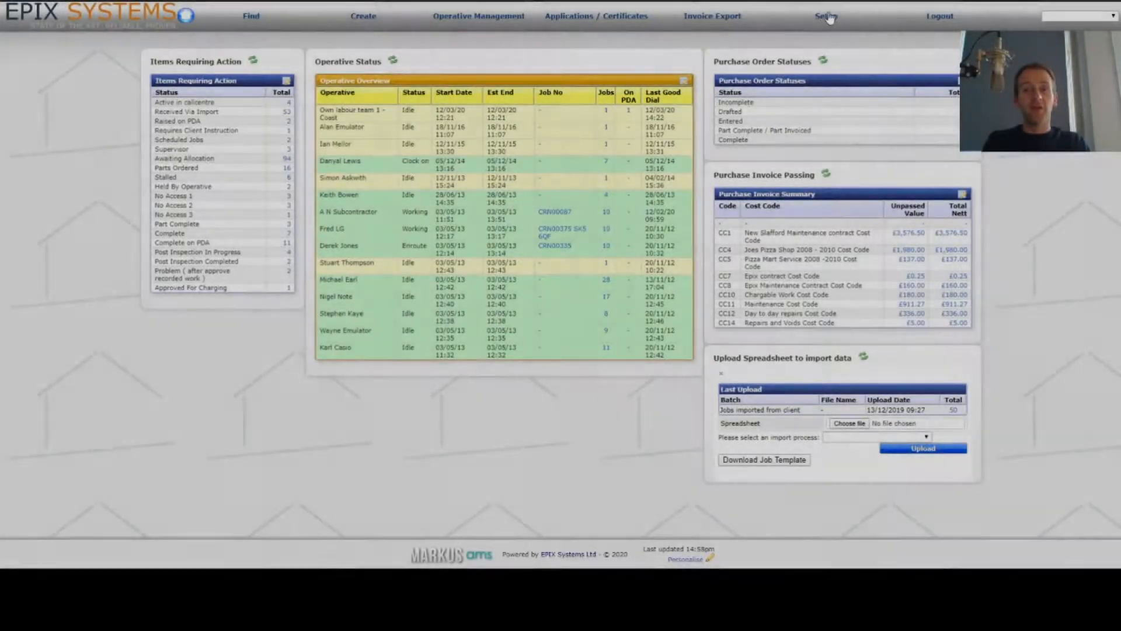
pyautogui.click(830, 18)
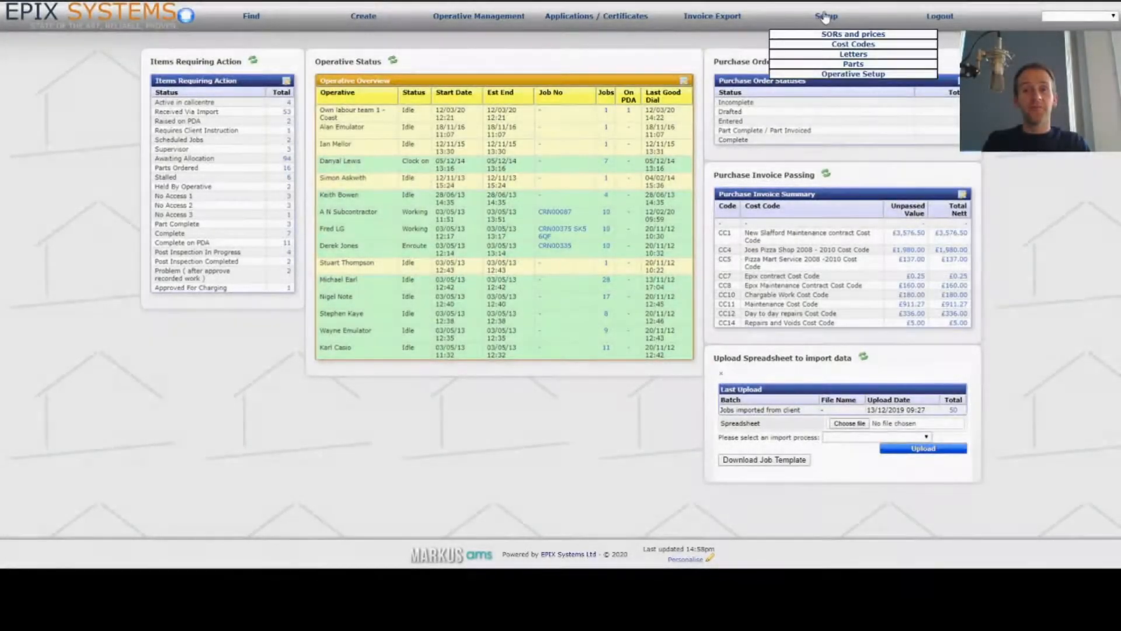
pyautogui.click(894, 33)
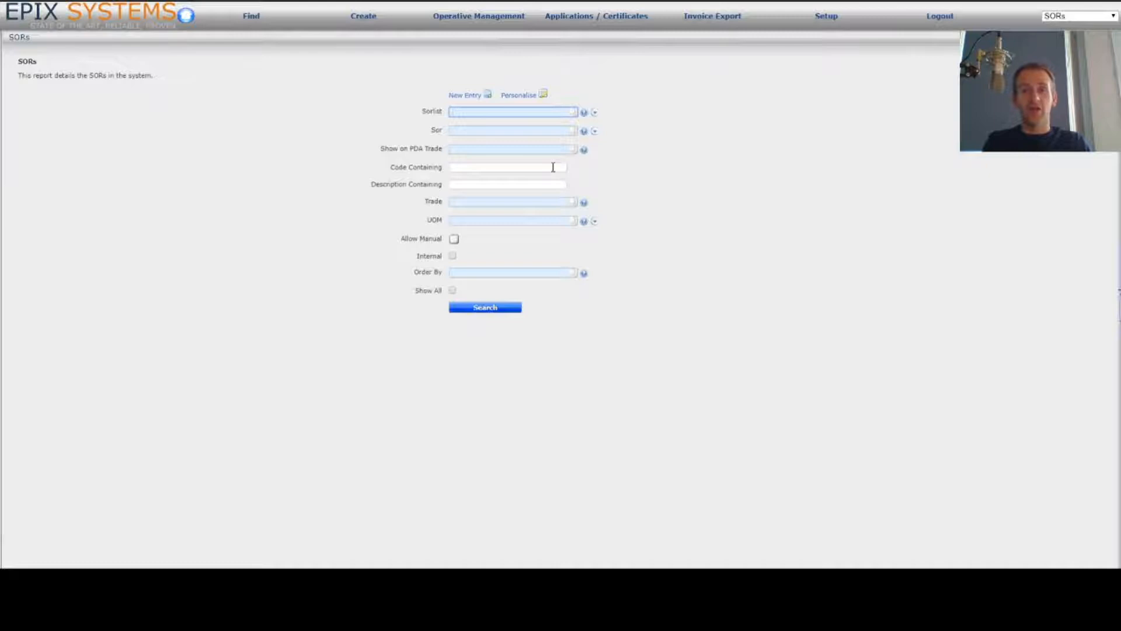
# Search the SORs for codes containing EPIX
pyautogui.click(493, 167)
pyautogui.click(477, 166)
pyautogui.click(468, 184)
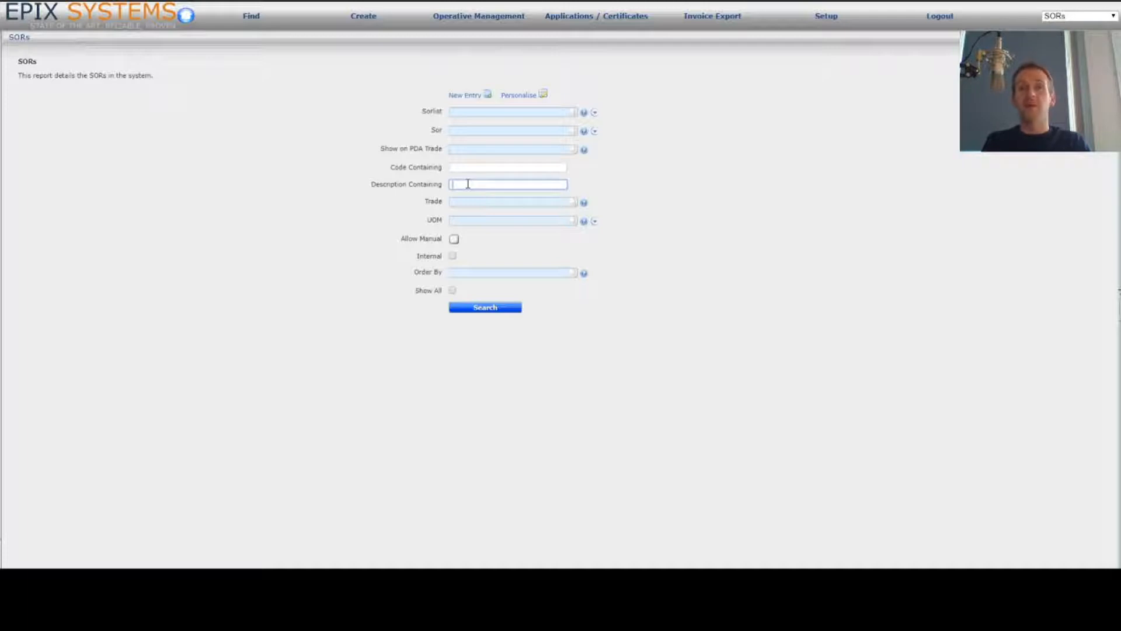
pyautogui.click(453, 167)
pyautogui.write('EPIX')
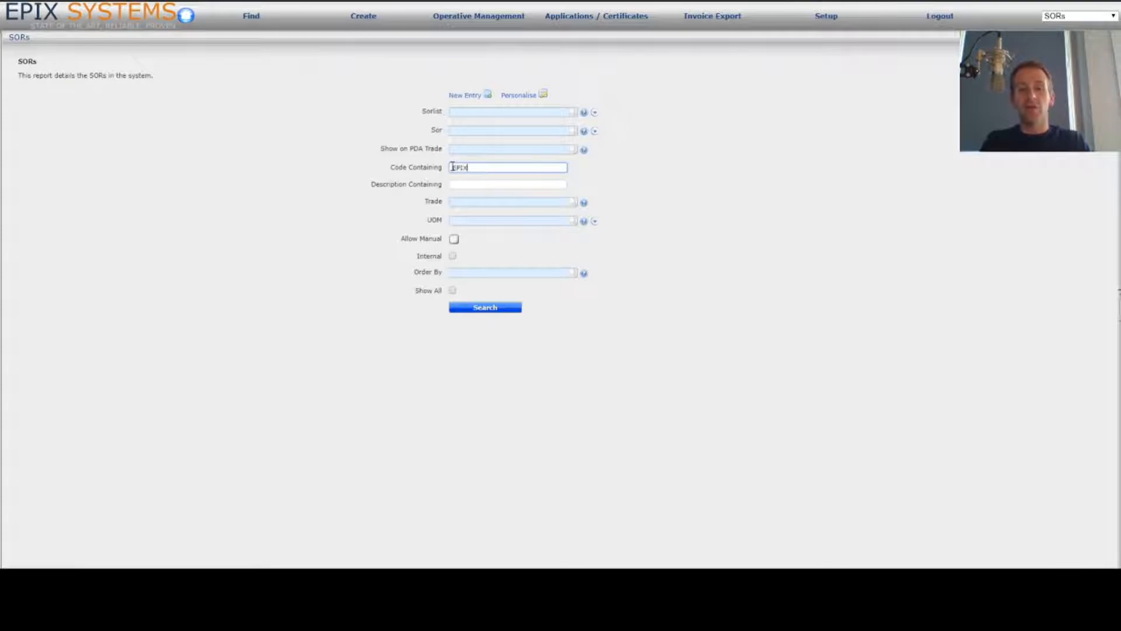
pyautogui.click(489, 310)
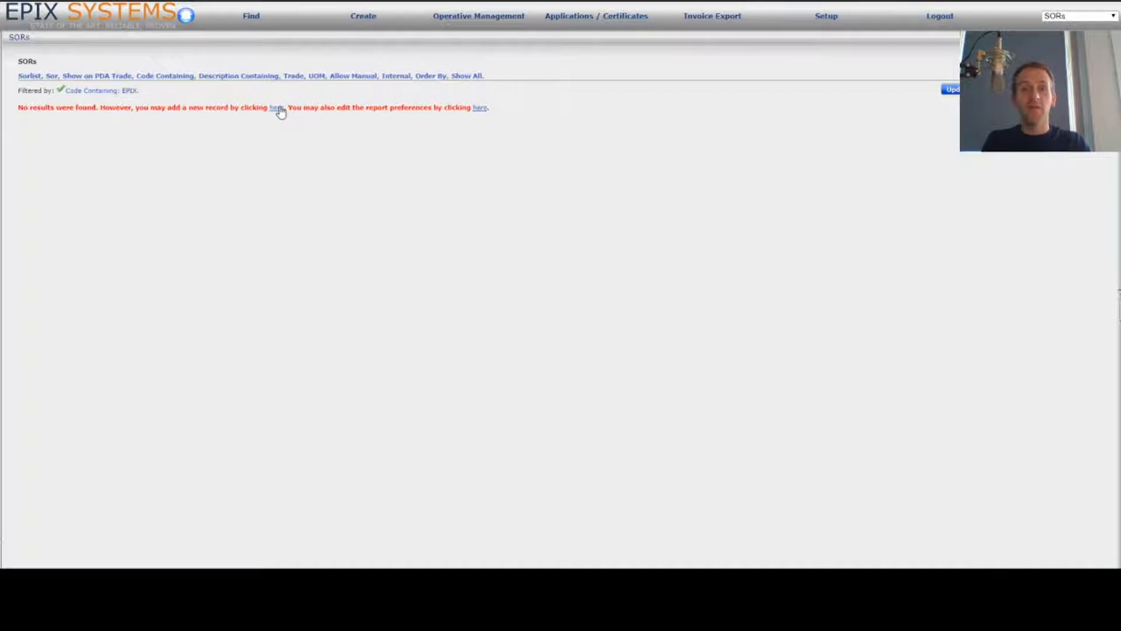
# Start a new SOR entry and assign it to the Codes without Bonus SOR list
pyautogui.moveTo(819, 35)
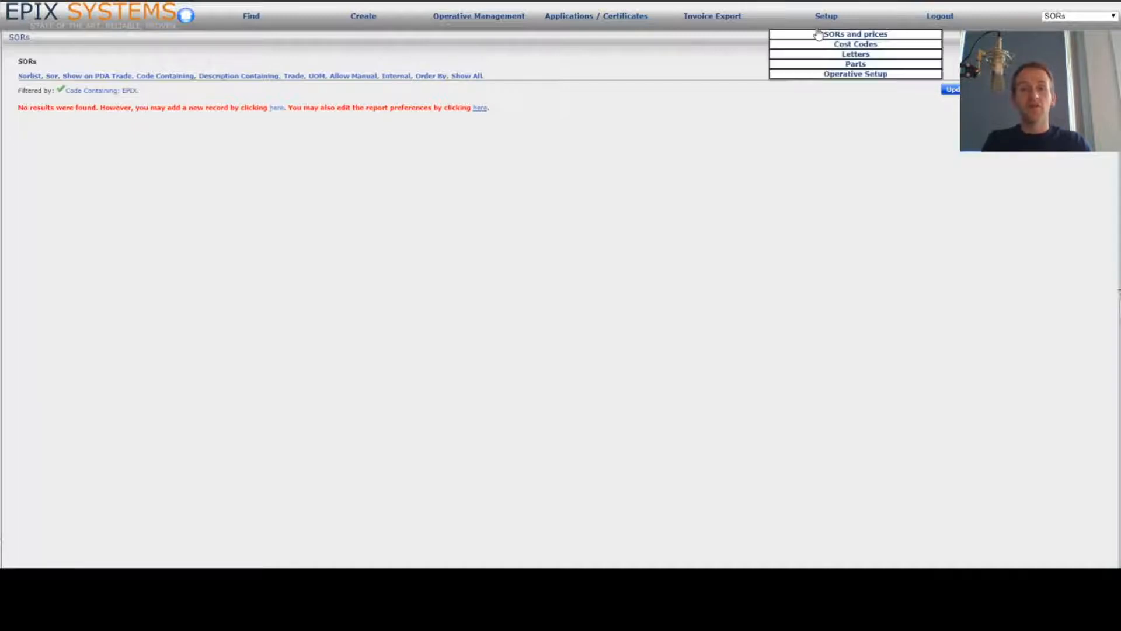
pyautogui.click(889, 39)
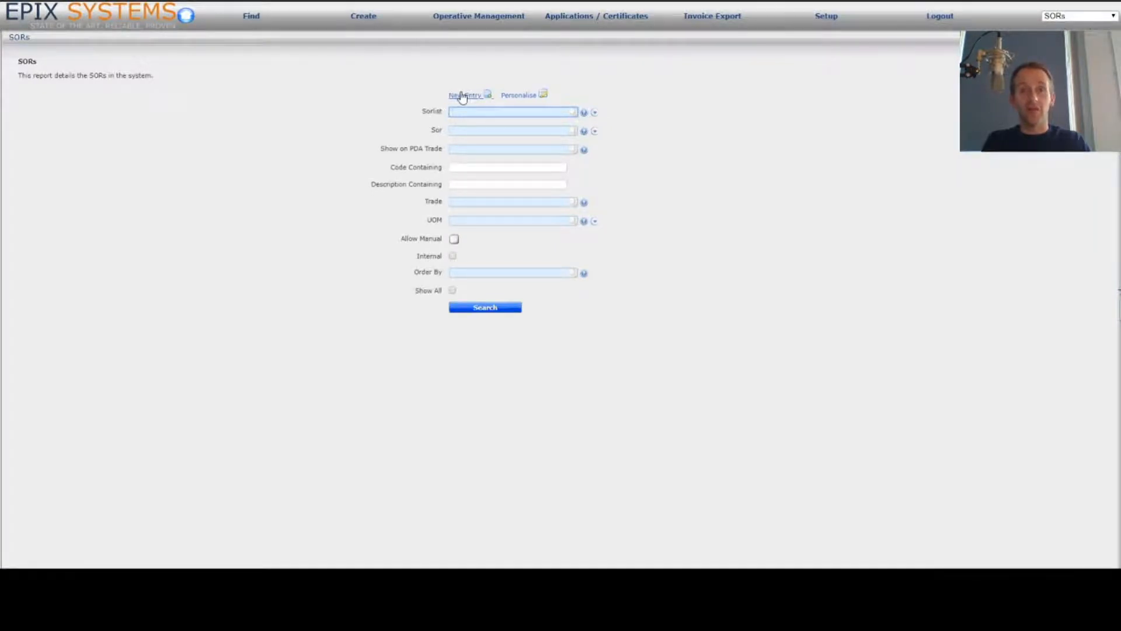
pyautogui.click(463, 95)
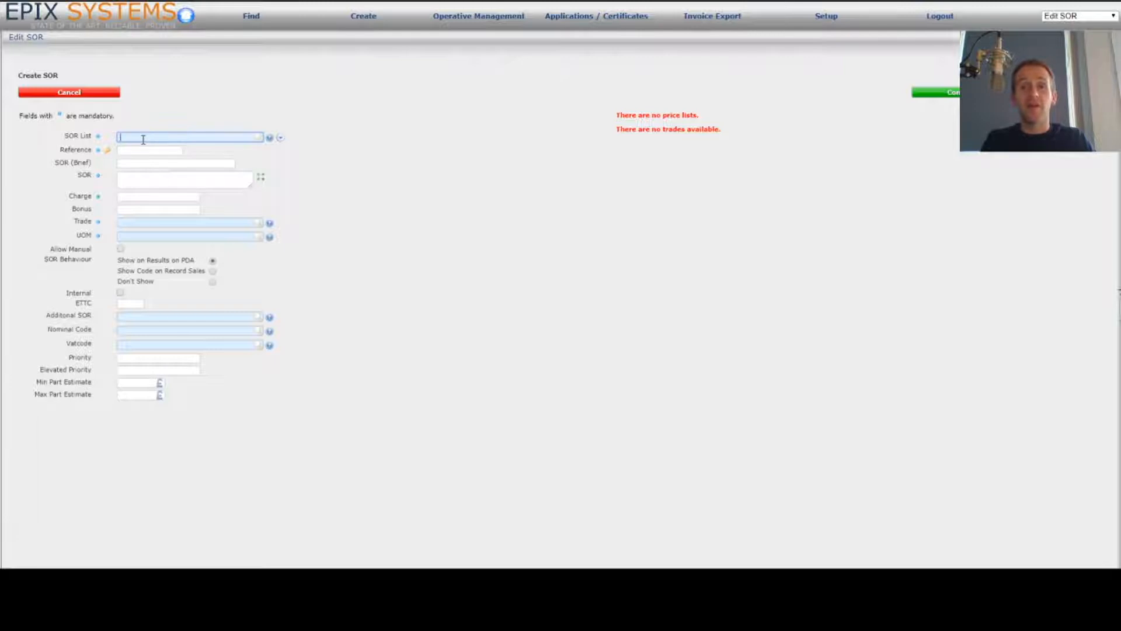
pyautogui.write('codes')
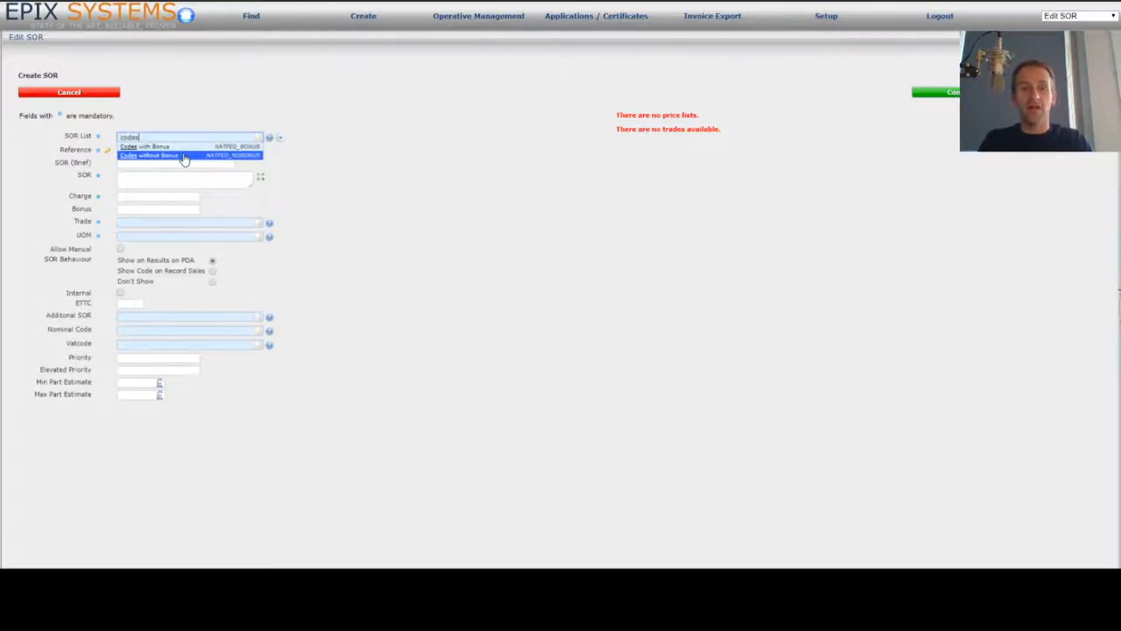
pyautogui.click(185, 156)
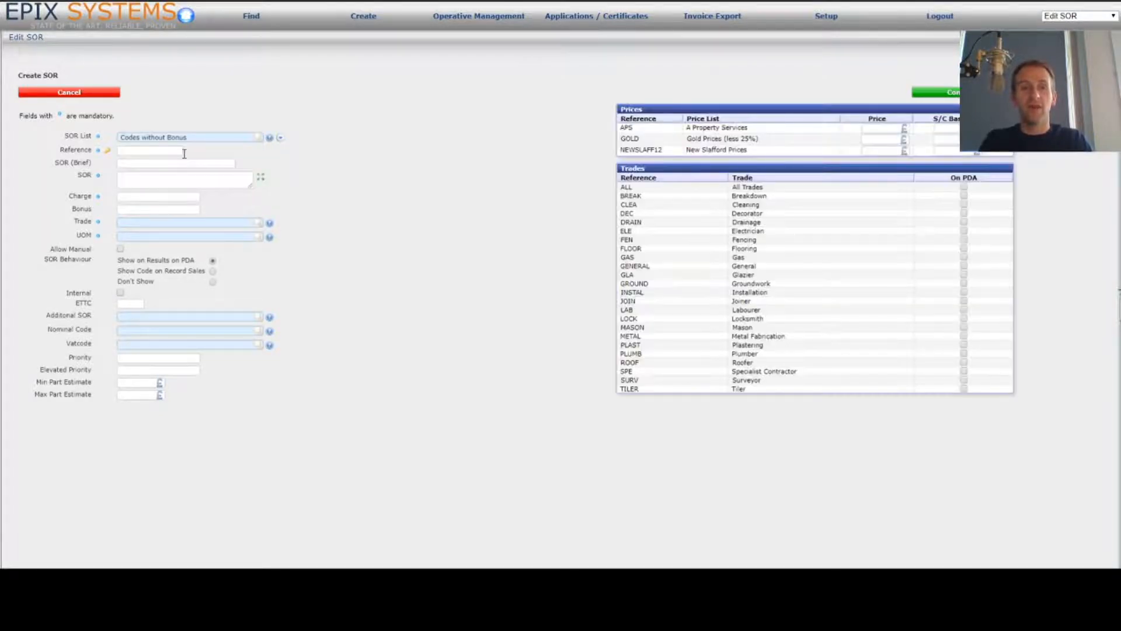
# Give the new SOR the reference EPIX, the description "Epix Systems Test Code" and a charge of 100
pyautogui.click(161, 153)
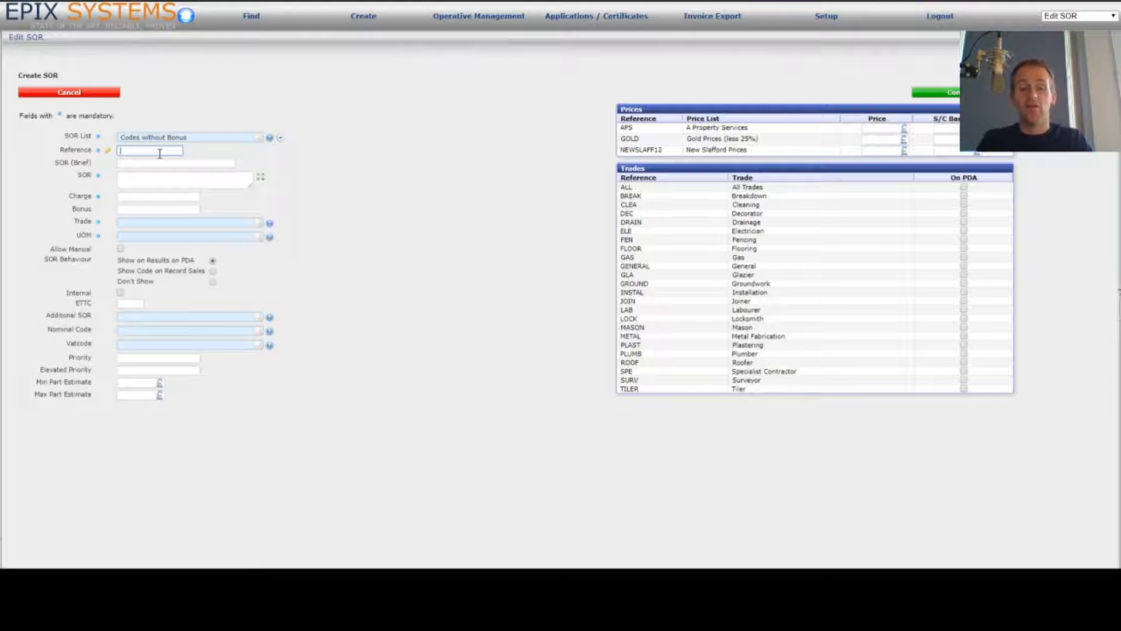
pyautogui.write('EPIX')
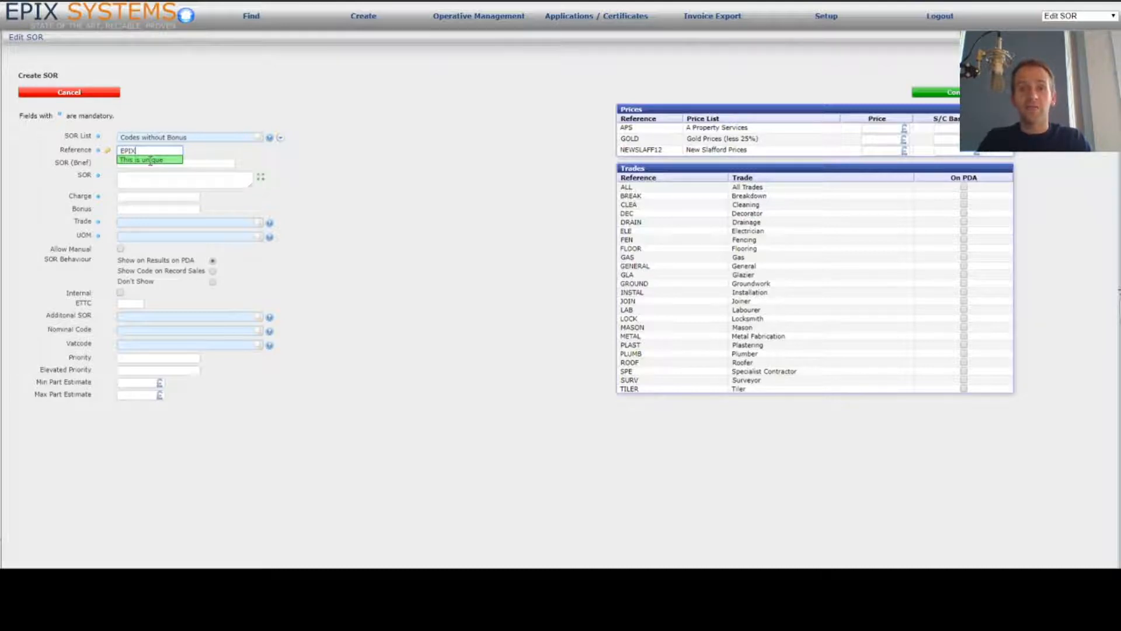
pyautogui.click(214, 173)
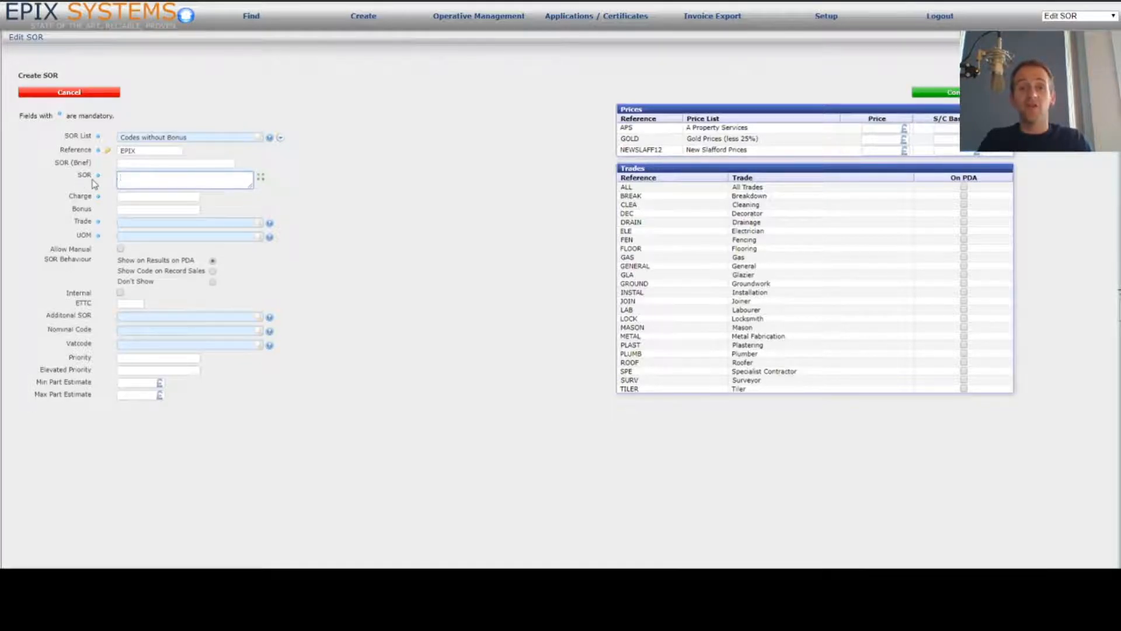
pyautogui.write('Epix Sys')
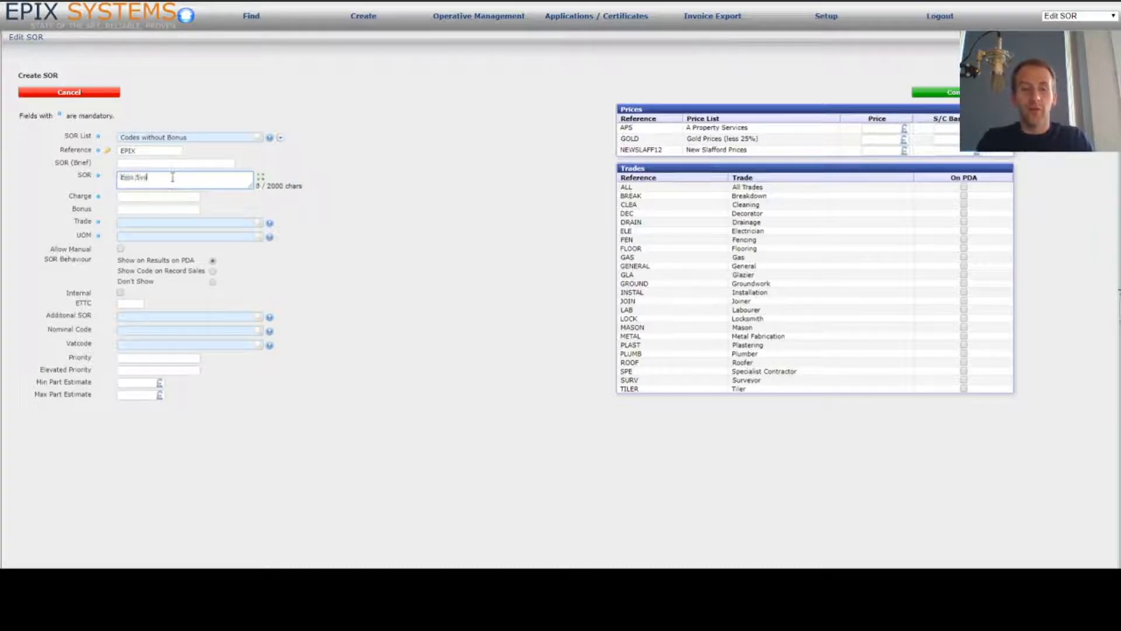
pyautogui.write('tems Test Code')
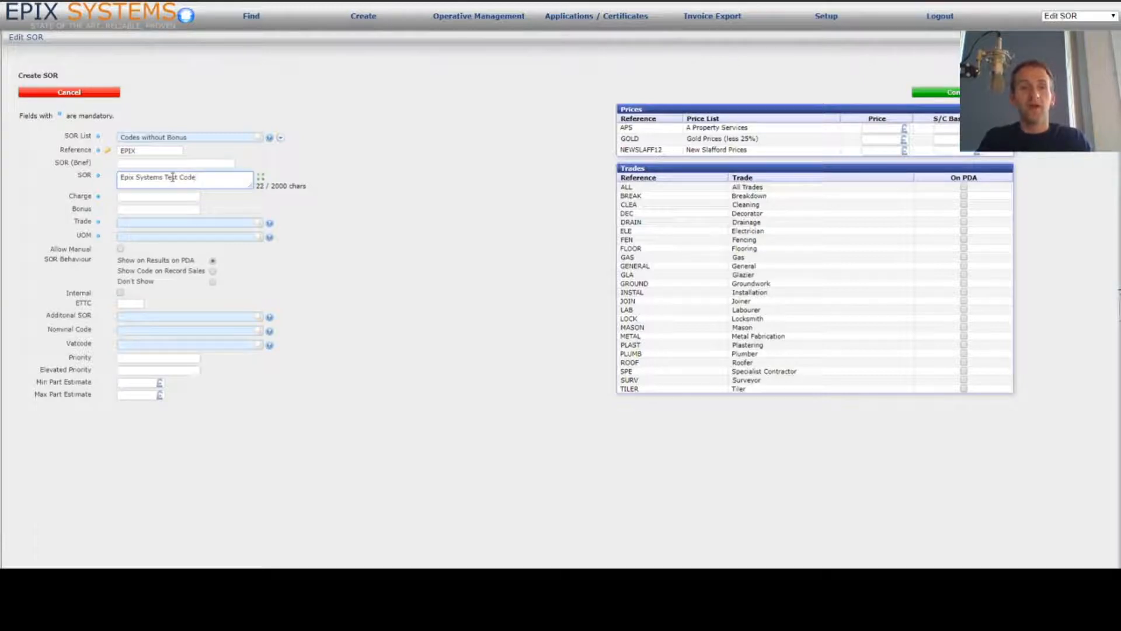
pyautogui.click(145, 194)
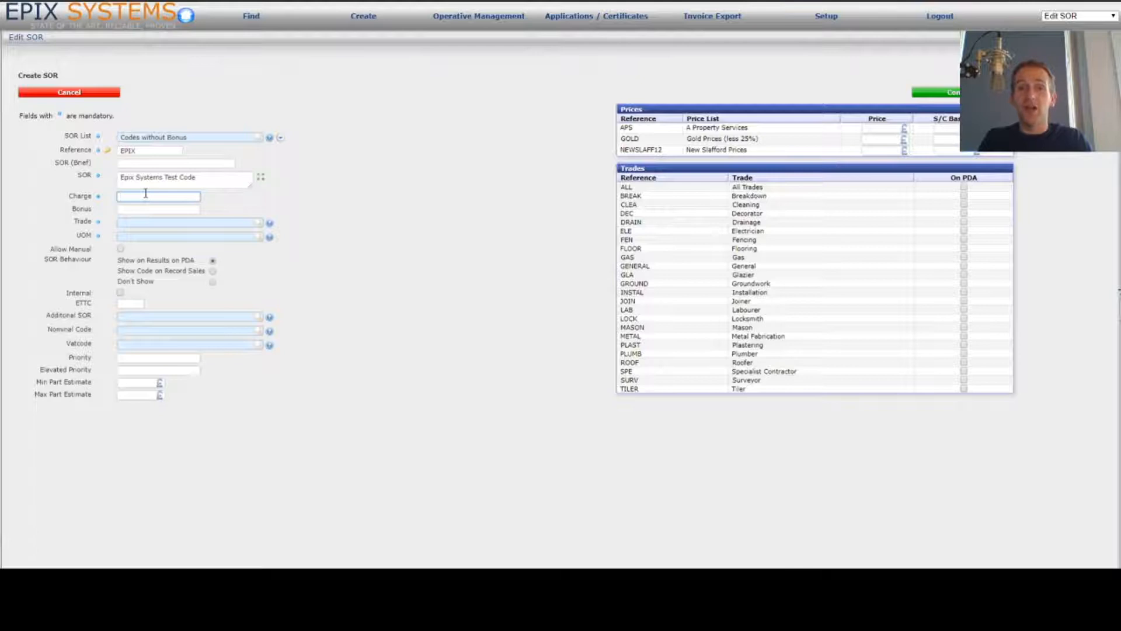
pyautogui.write('100')
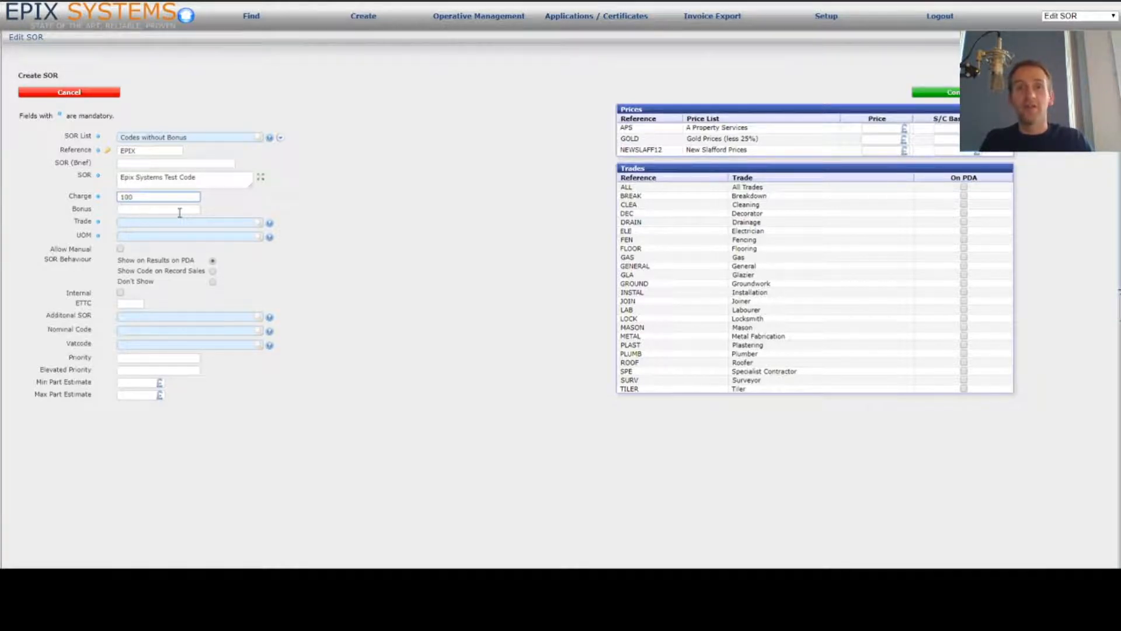
pyautogui.click(144, 208)
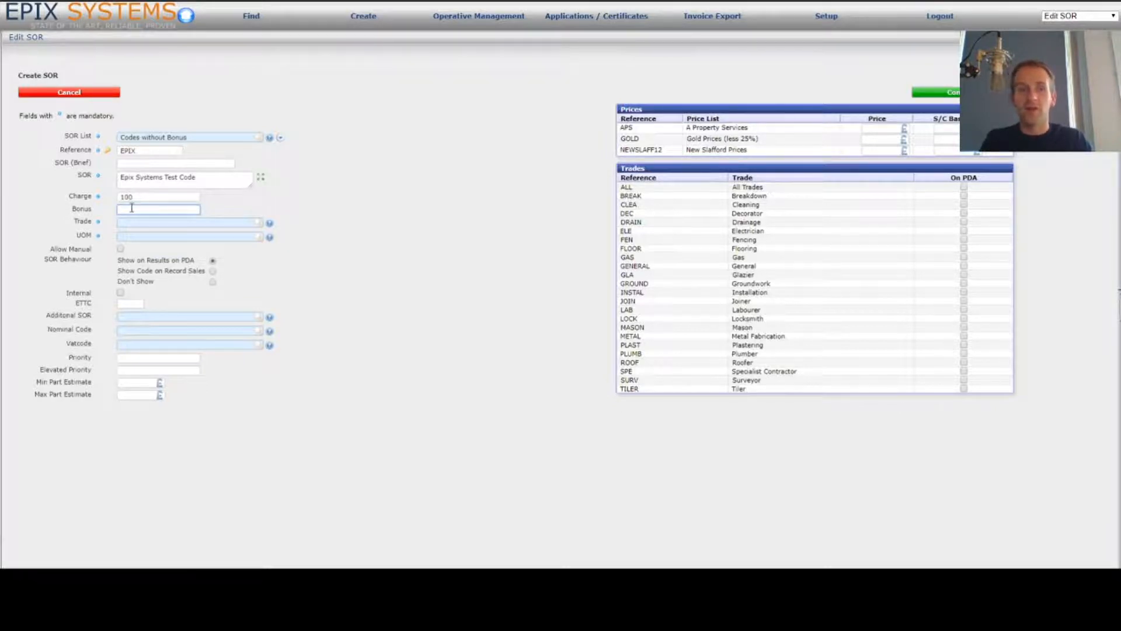
pyautogui.click(145, 152)
pyautogui.click(136, 208)
pyautogui.write('5')
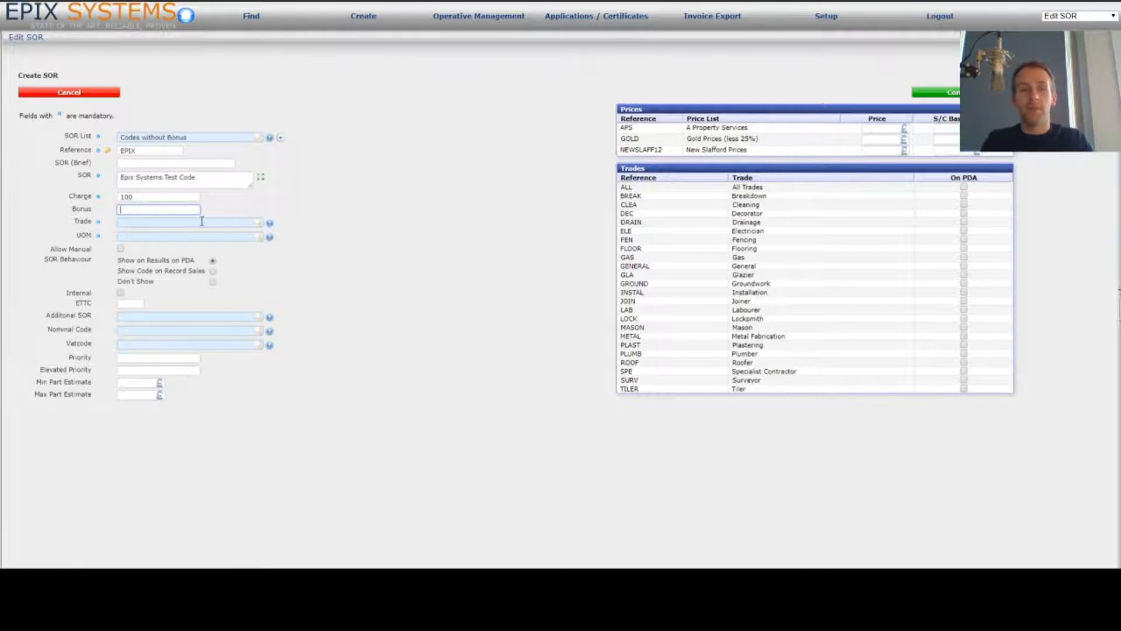
pyautogui.click(201, 221)
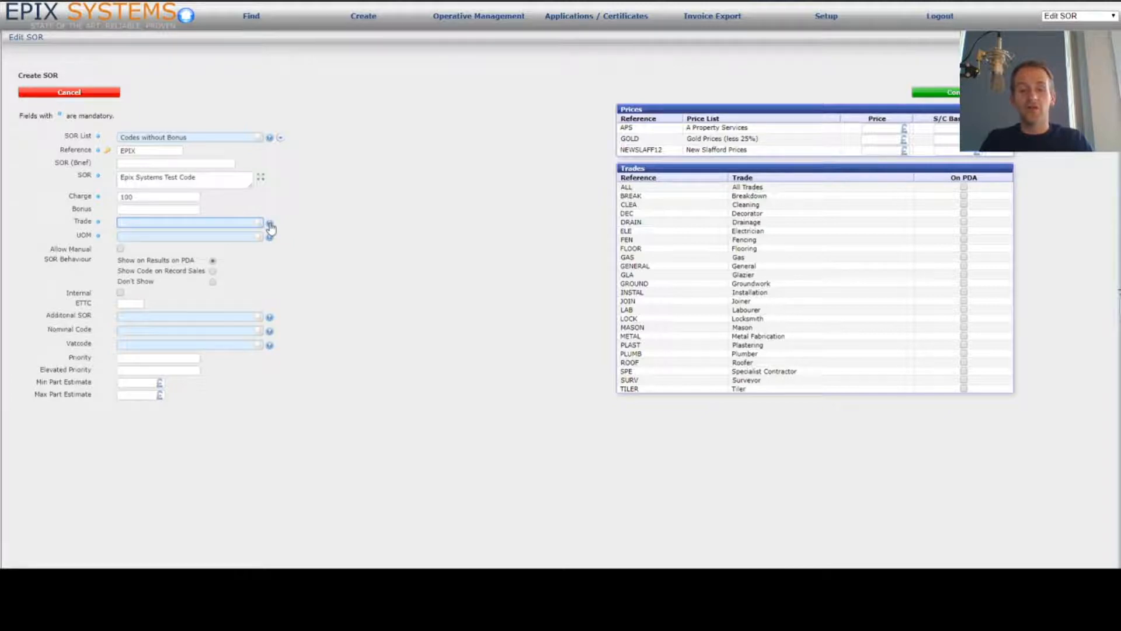
pyautogui.write('?elec')
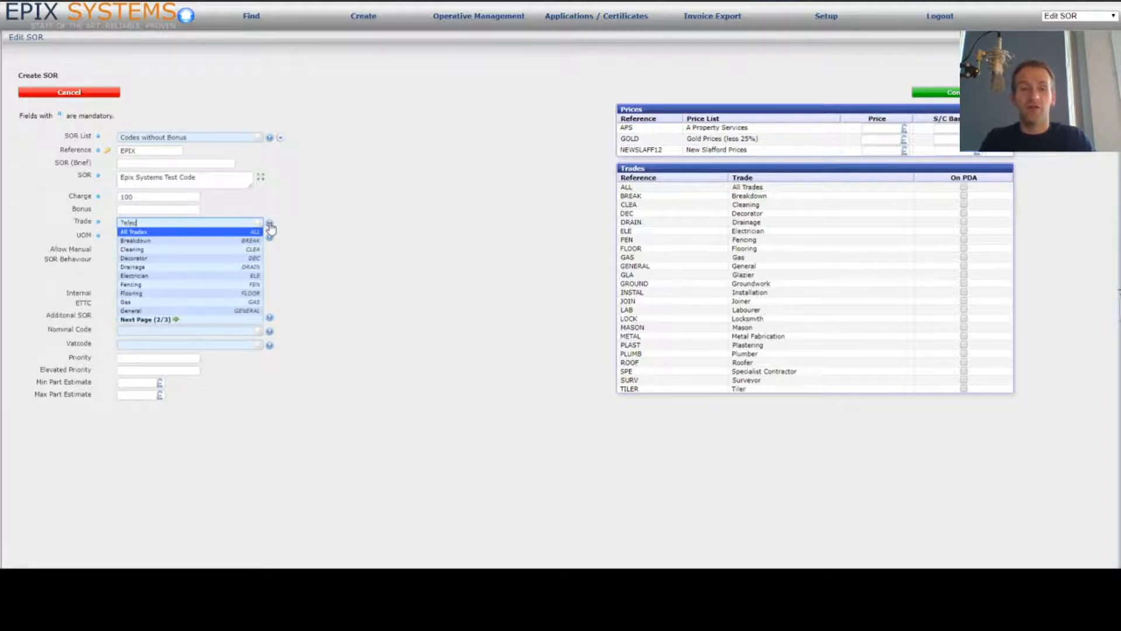
pyautogui.press('BackSpace')
pyautogui.press('BackSpace')
pyautogui.press('BackSpace')
pyautogui.write('lec')
pyautogui.press('BackSpace')
pyautogui.press('BackSpace')
pyautogui.press('BackSpace')
pyautogui.press('BackSpace')
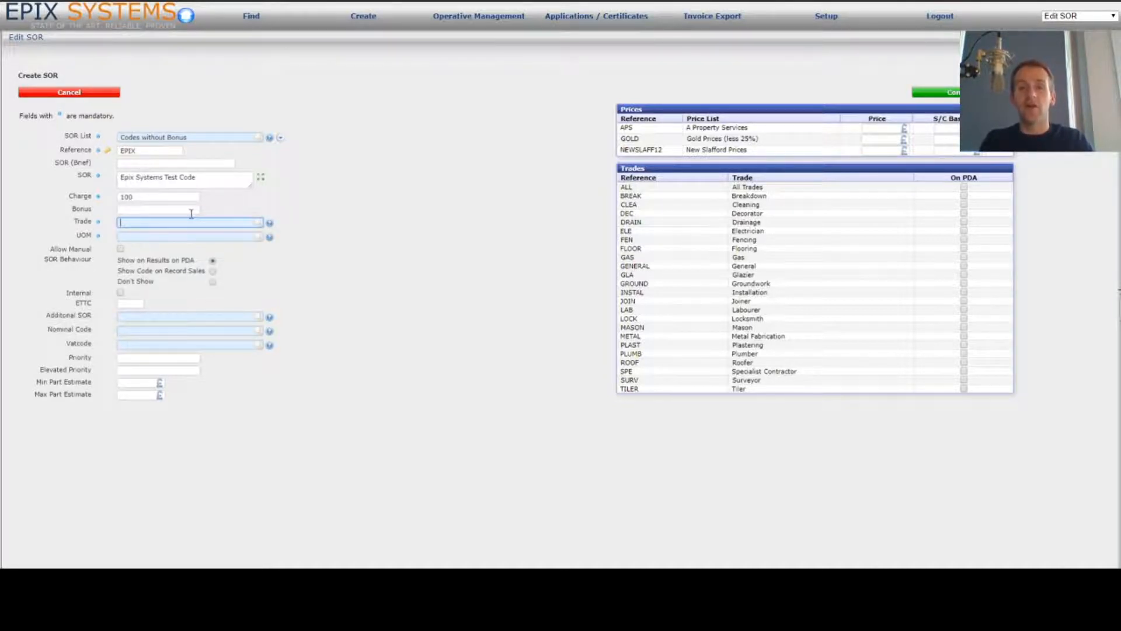
# Set the new SOR's trade to All Trades and its unit of measure to Item
pyautogui.write('?')
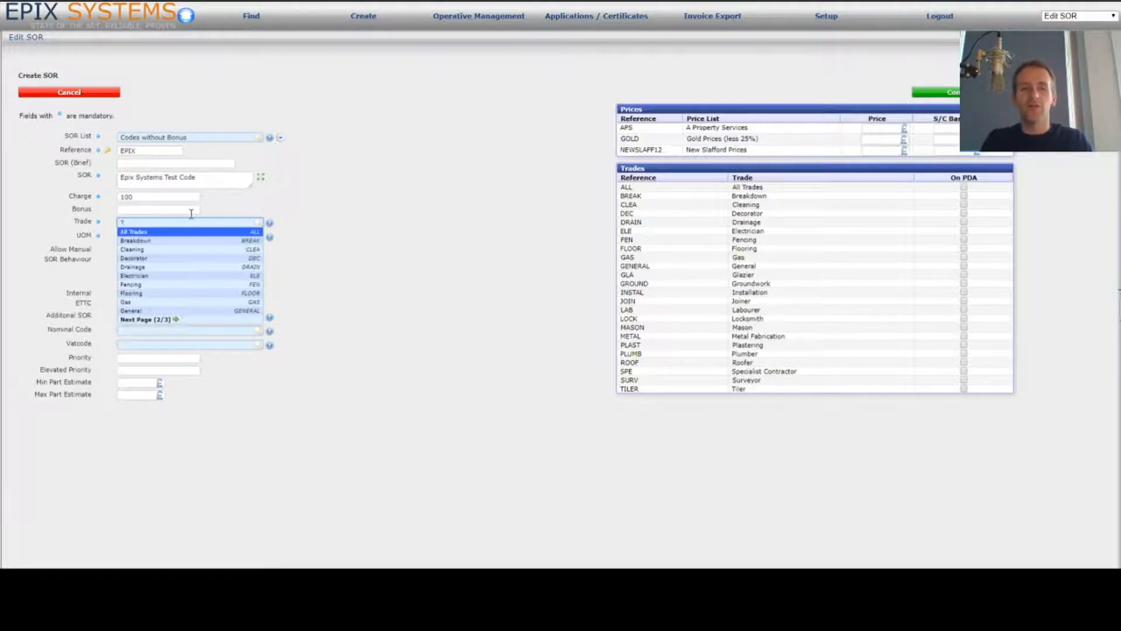
pyautogui.click(136, 232)
pyautogui.click(155, 234)
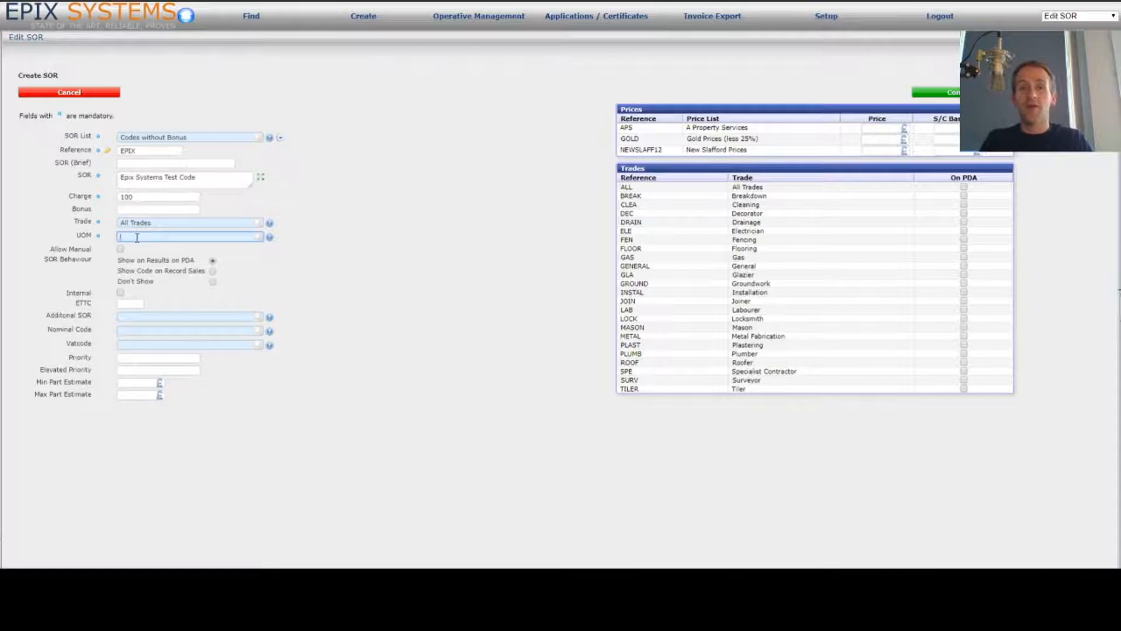
pyautogui.write('item')
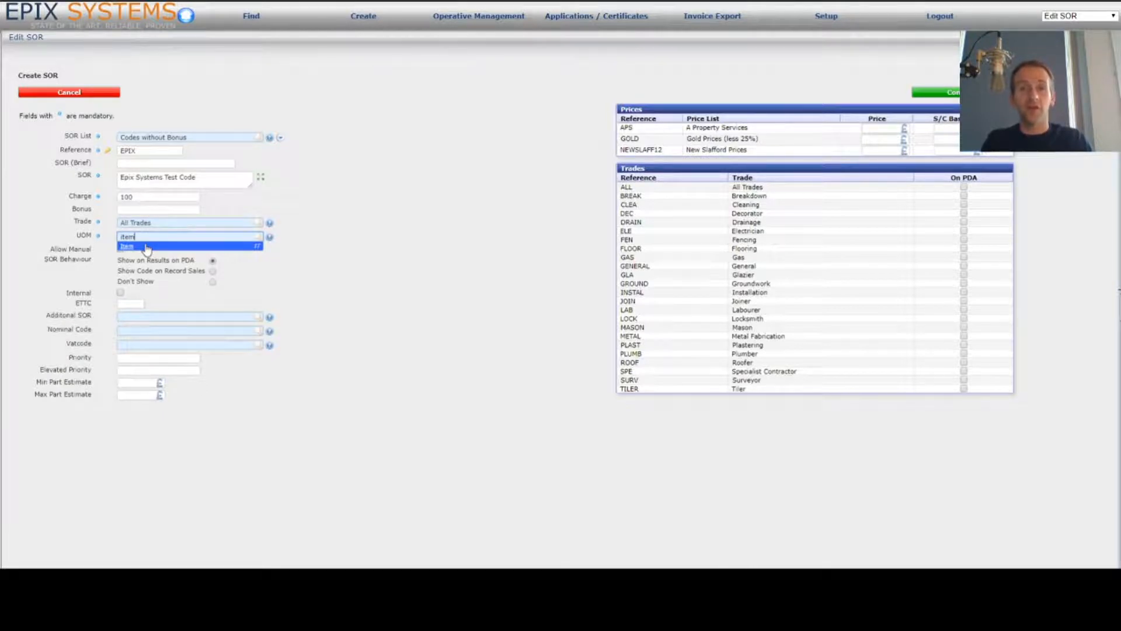
pyautogui.click(147, 247)
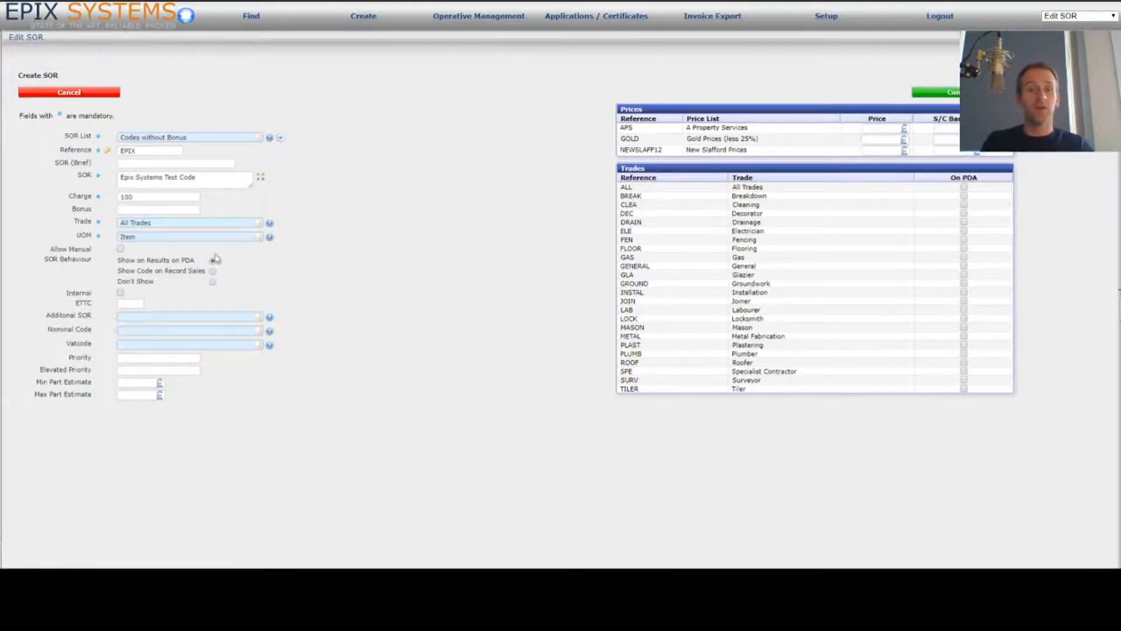
pyautogui.click(120, 250)
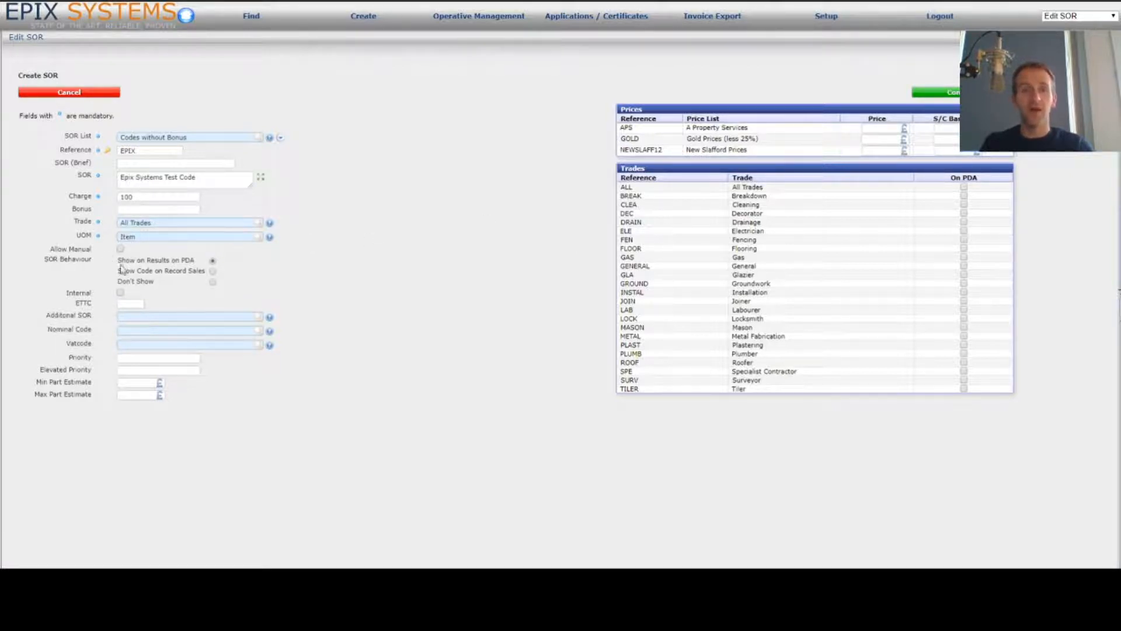
pyautogui.click(213, 260)
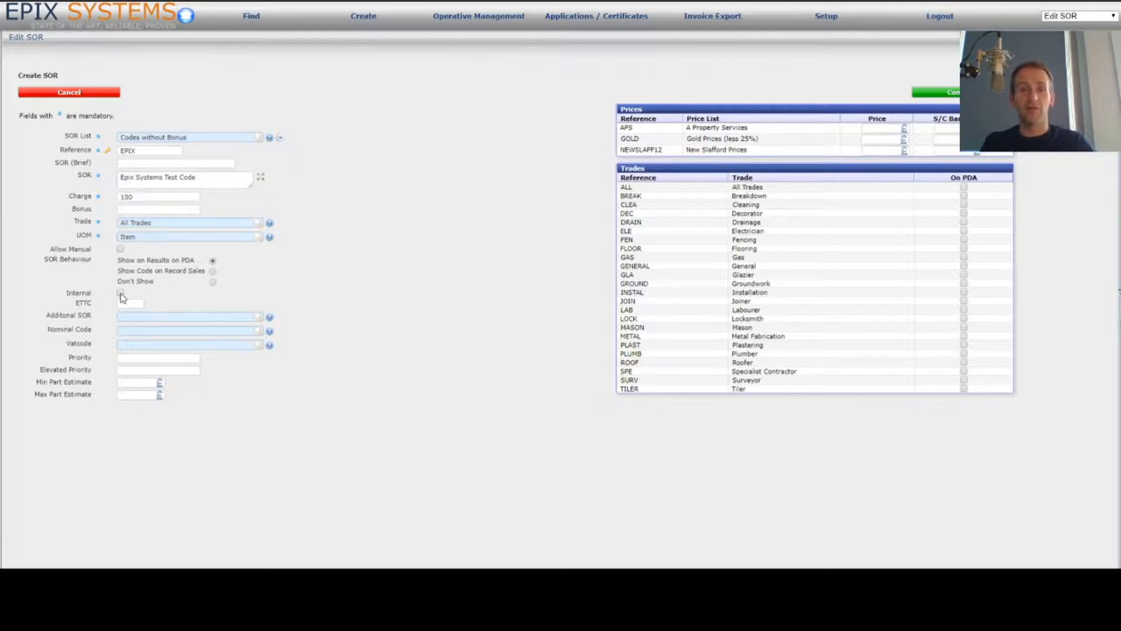
pyautogui.click(135, 303)
pyautogui.write('60')
pyautogui.press('BackSpace')
pyautogui.press('BackSpace')
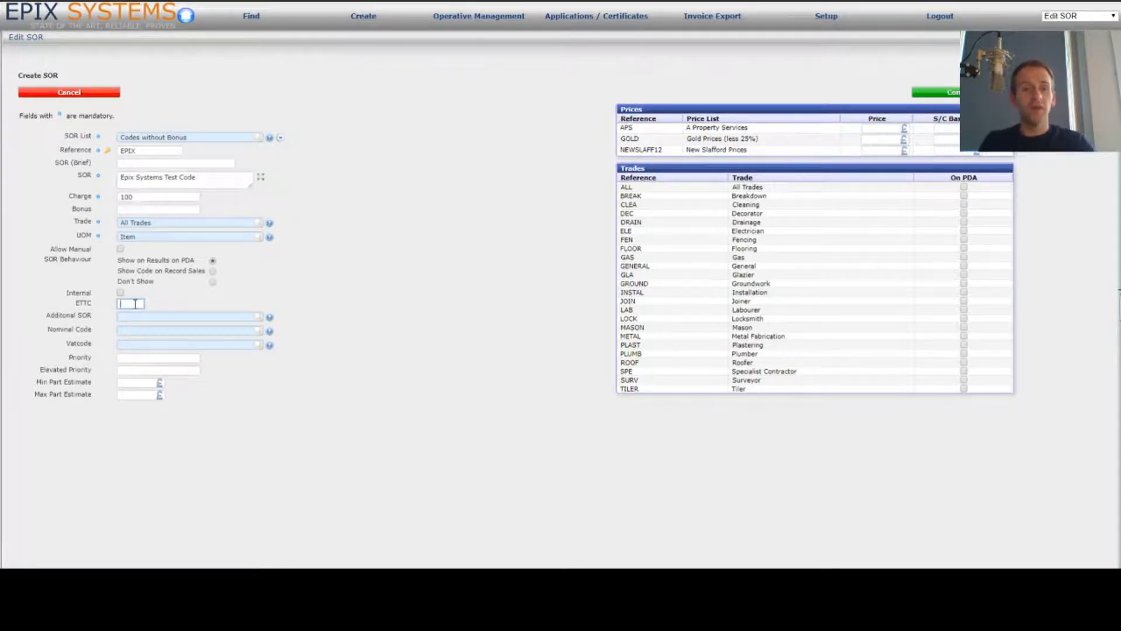
pyautogui.click(193, 328)
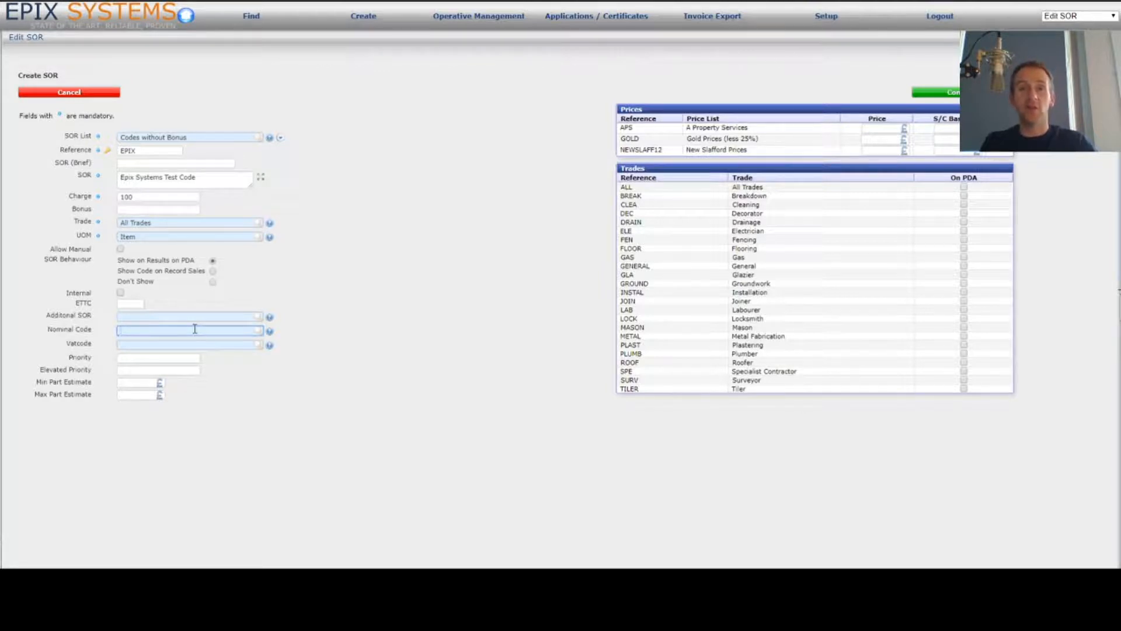
# Set the new SOR's VAT code to S, the standard VAT rate at higher level
pyautogui.click(153, 345)
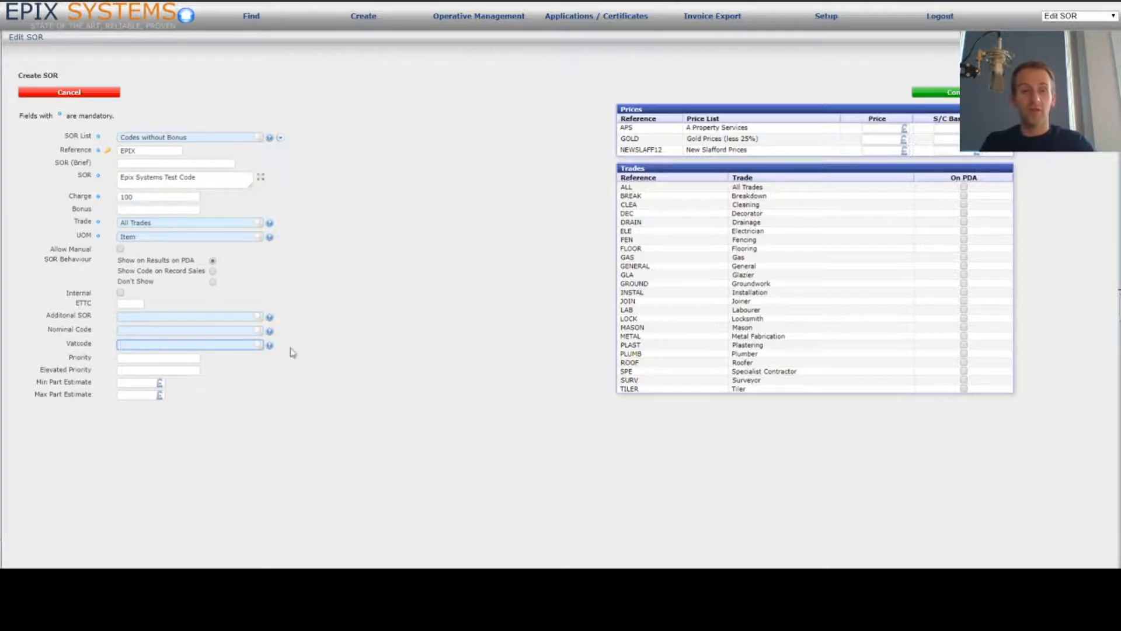
pyautogui.write('1')
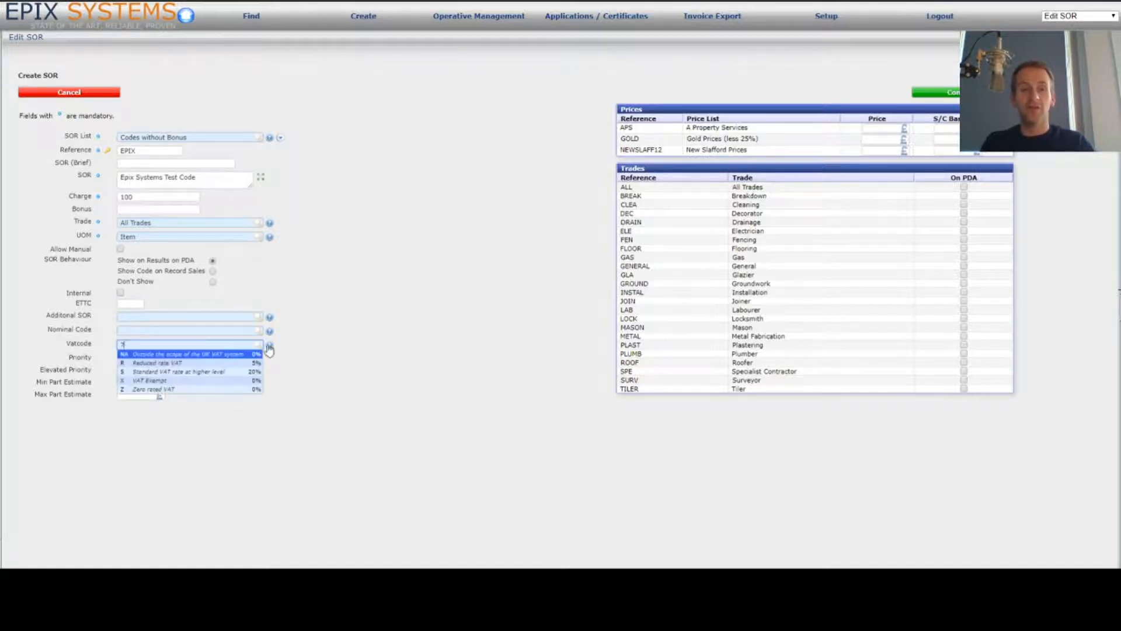
pyautogui.click(238, 377)
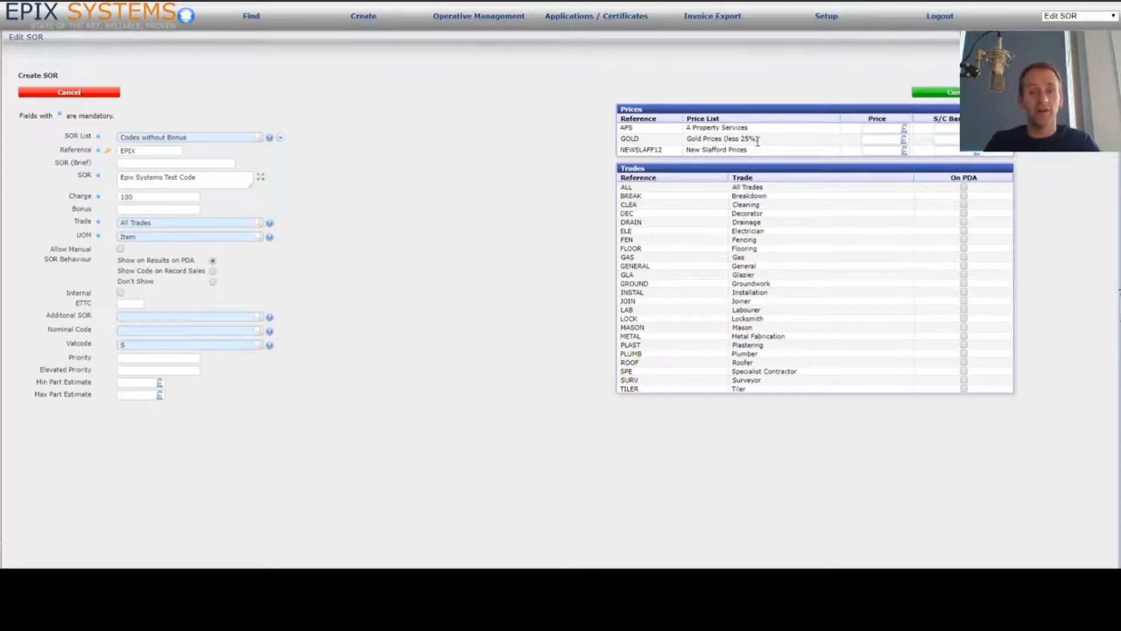
pyautogui.moveTo(206, 139); pyautogui.dragTo(104, 136)
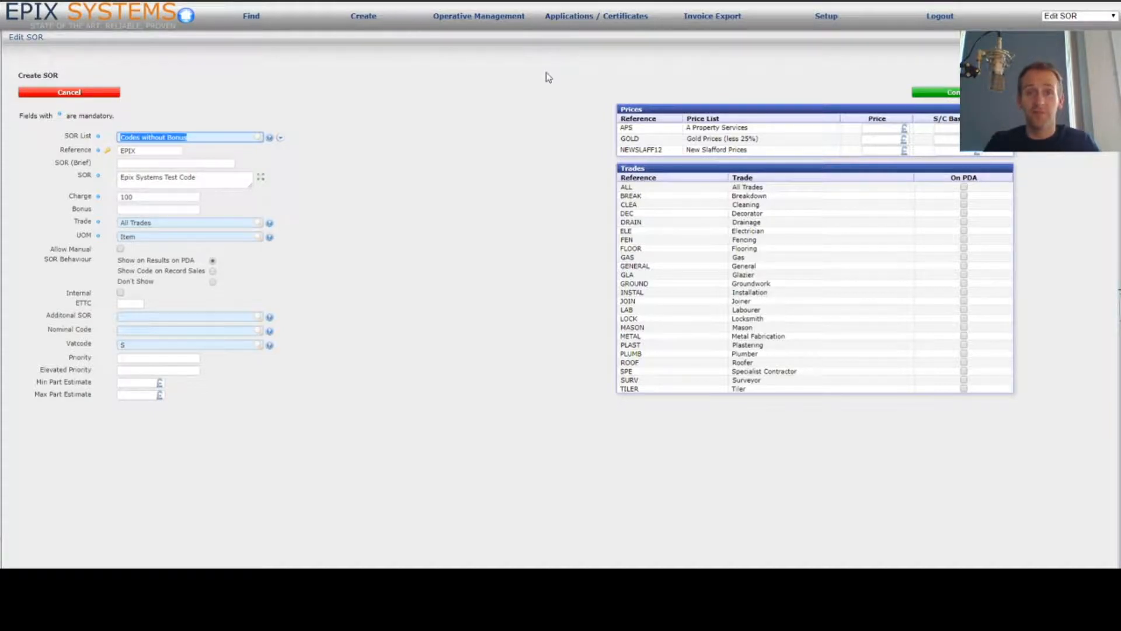
pyautogui.click(761, 126)
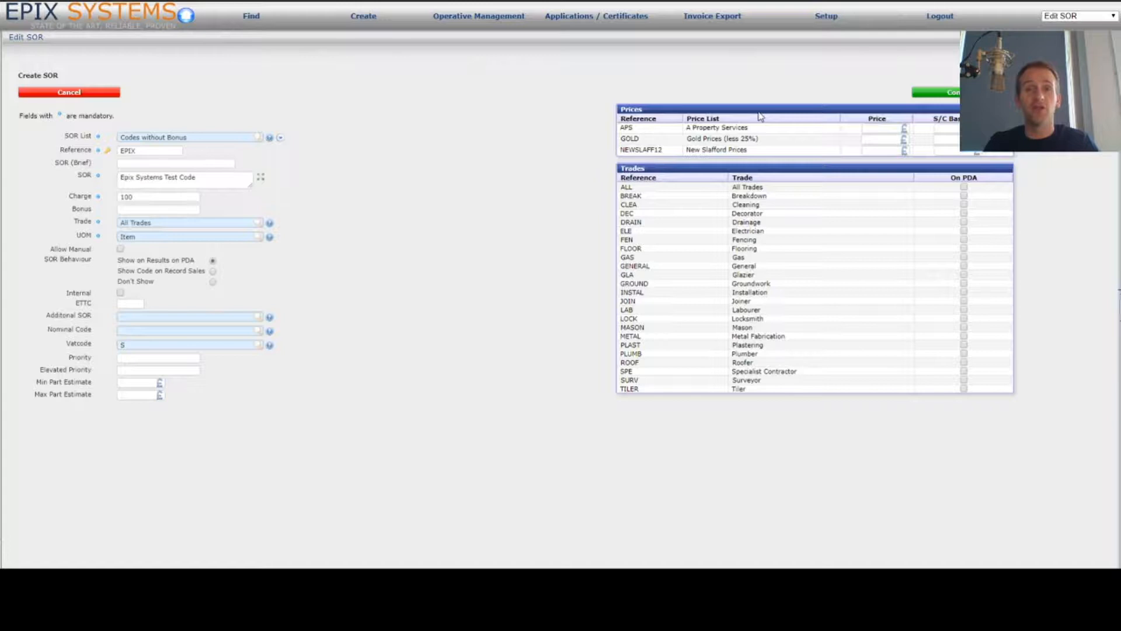
pyautogui.click(881, 126)
pyautogui.click(876, 138)
pyautogui.click(883, 151)
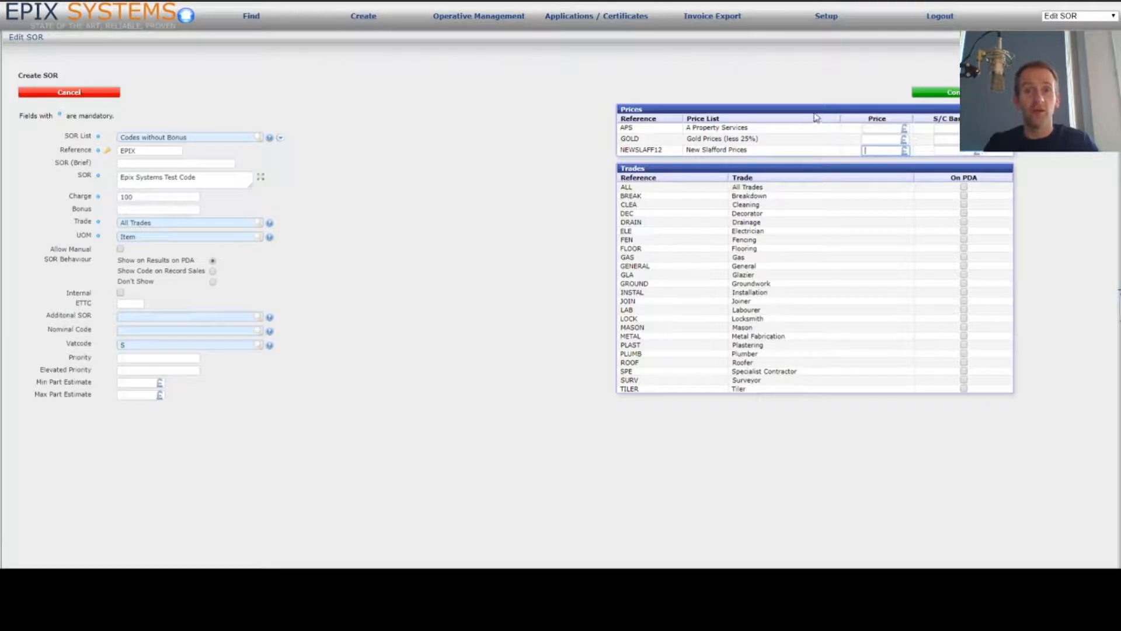
pyautogui.click(885, 126)
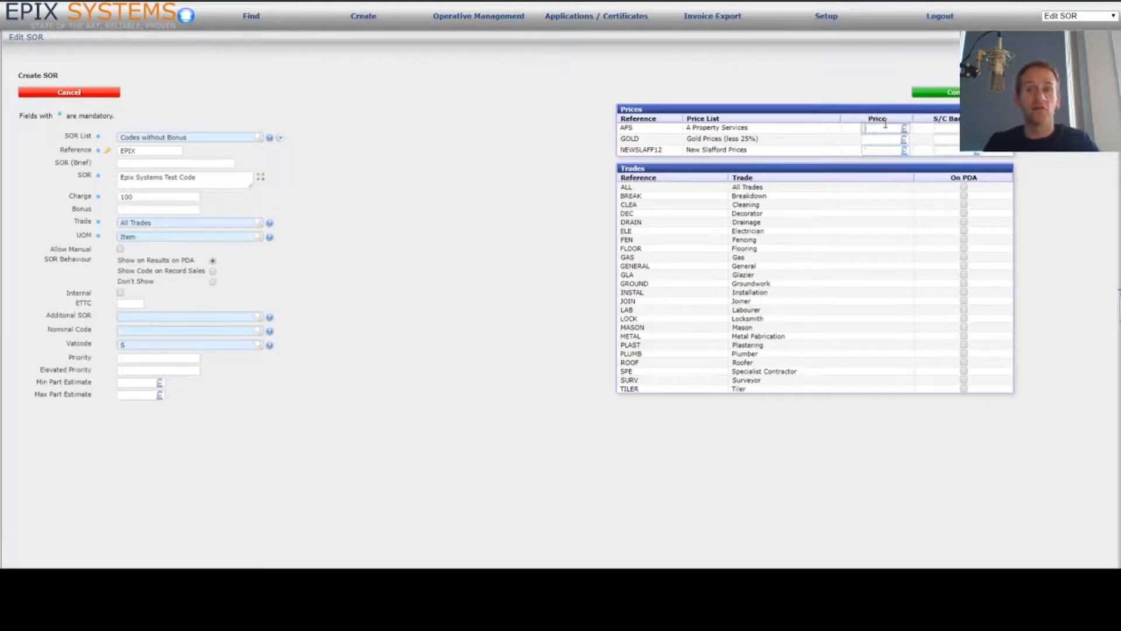
pyautogui.click(882, 149)
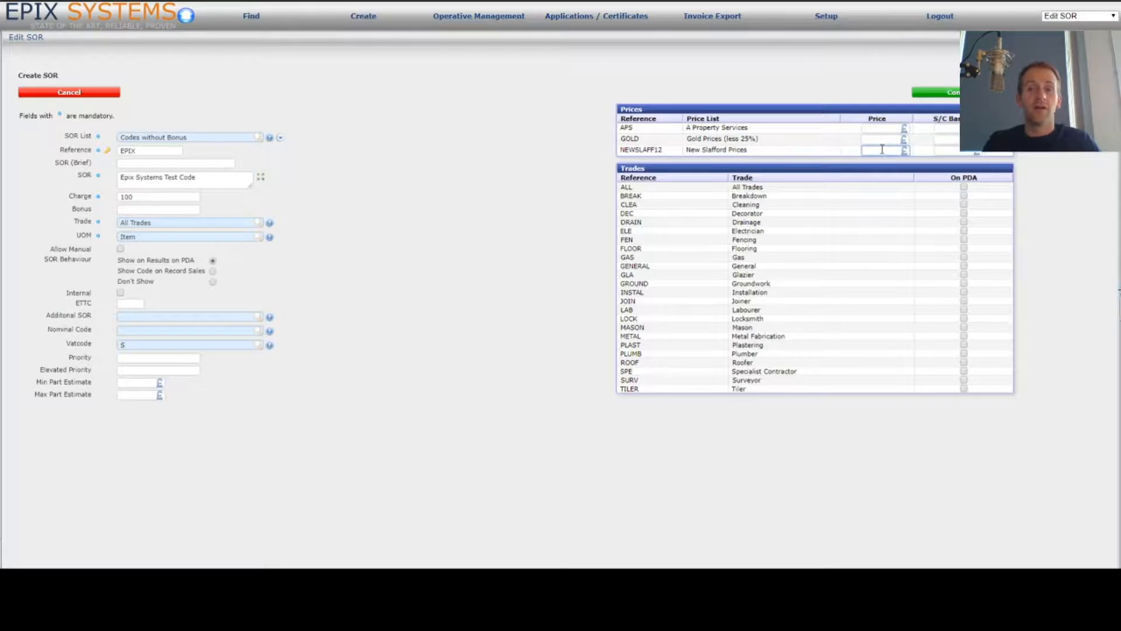
# Set the SOR's price to 100 for A Property Services, 100 for Gold Prices and 120 for New Slafford Prices
pyautogui.click(875, 129)
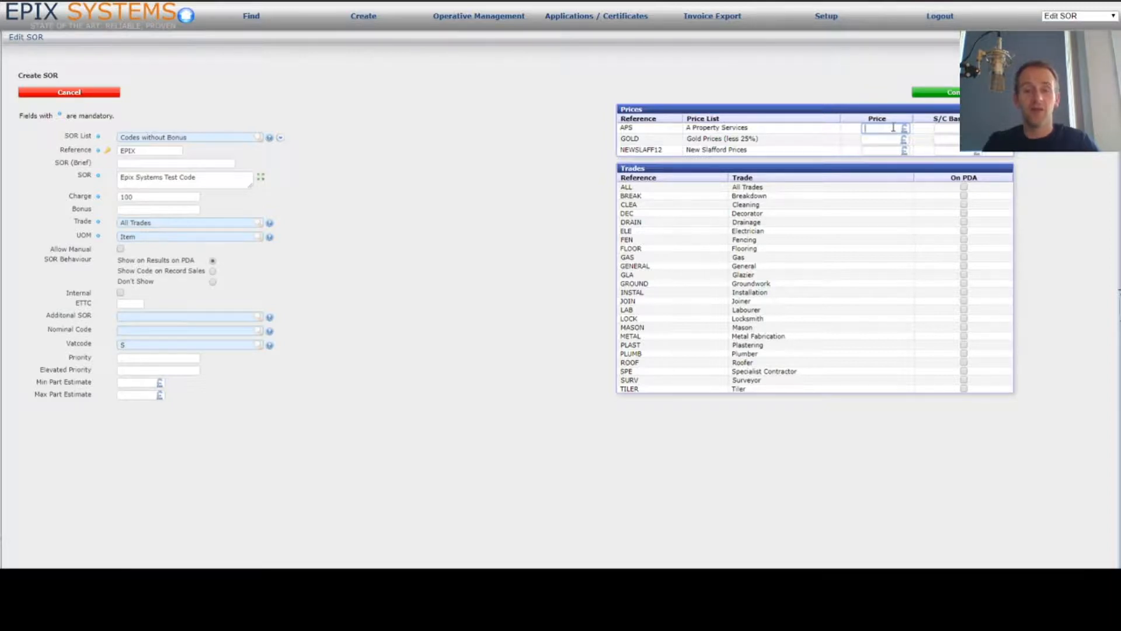
pyautogui.write('100')
pyautogui.click(876, 139)
pyautogui.write('100')
pyautogui.click(888, 150)
pyautogui.write('120')
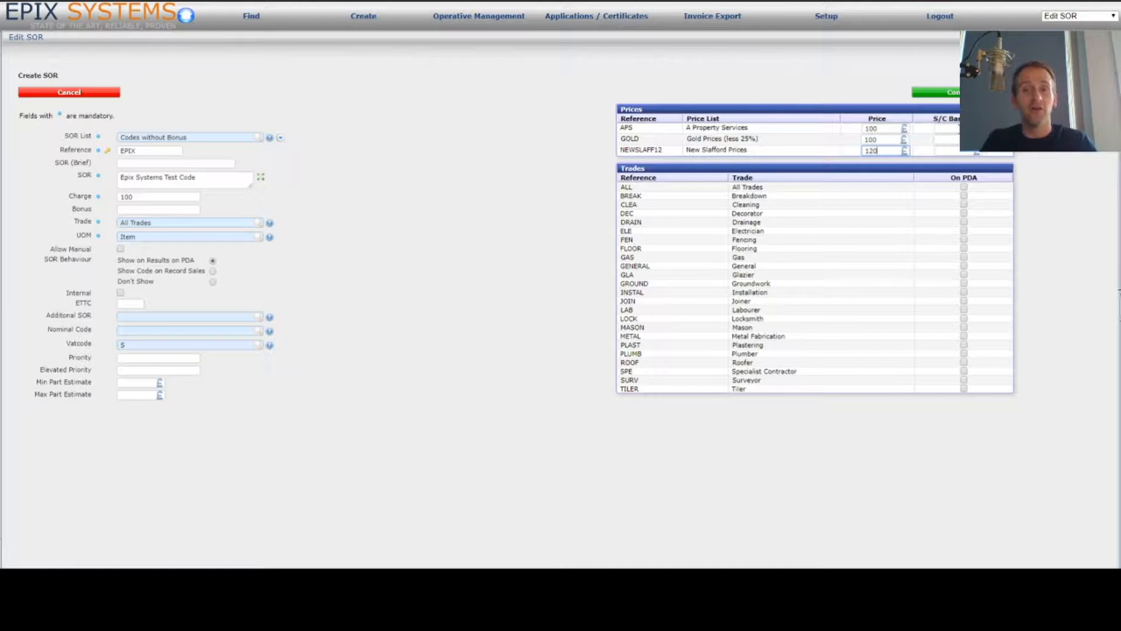
# Set the S/C price to 100 for all three price lists and save the new SOR
pyautogui.click(958, 128)
pyautogui.click(956, 142)
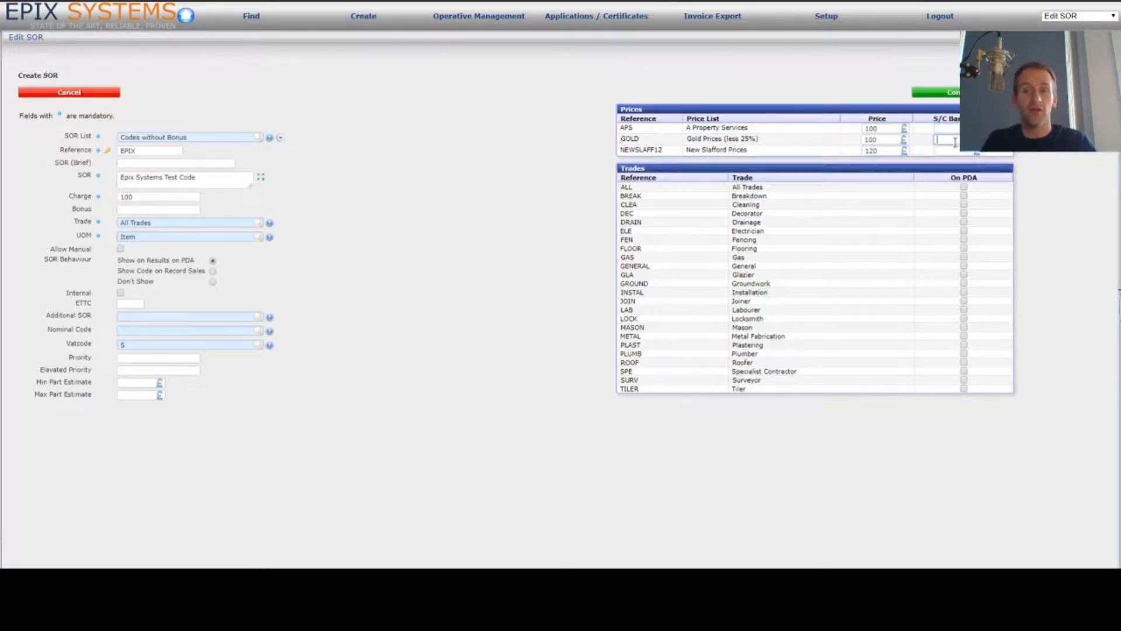
pyautogui.click(949, 128)
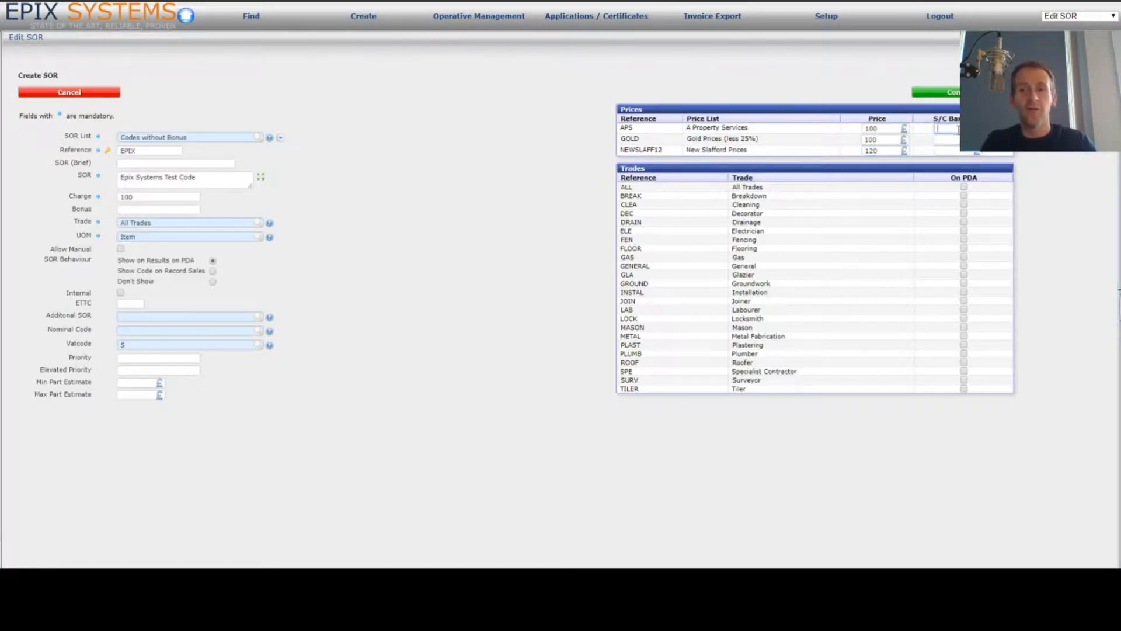
pyautogui.write('100')
pyautogui.click(952, 139)
pyautogui.write('100')
pyautogui.click(964, 153)
pyautogui.write('100')
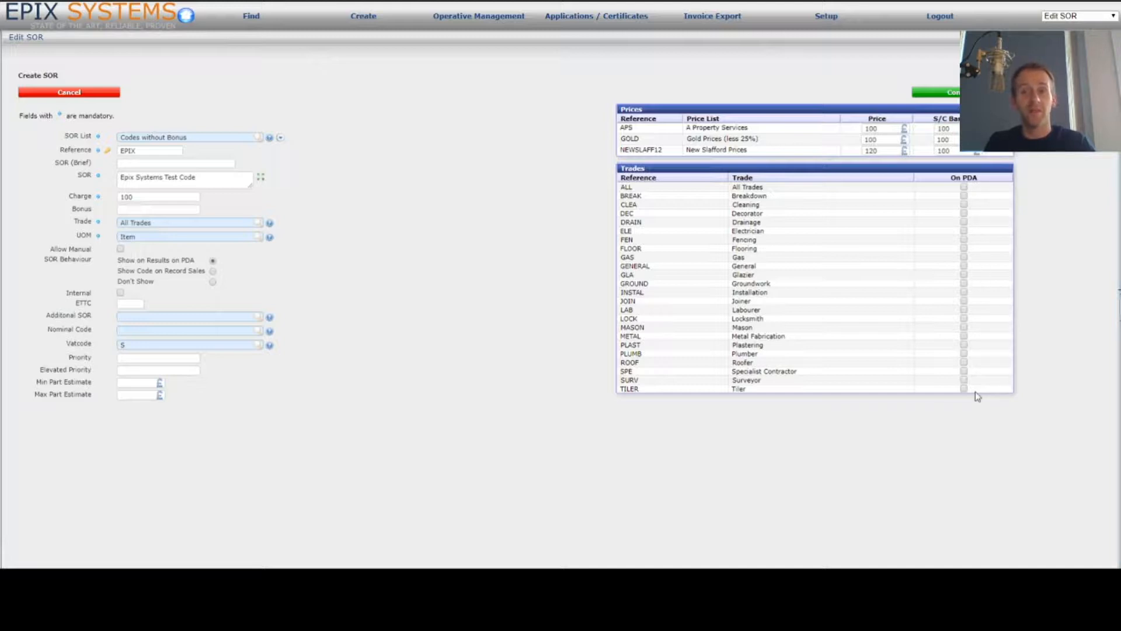
pyautogui.click(964, 232)
pyautogui.click(929, 92)
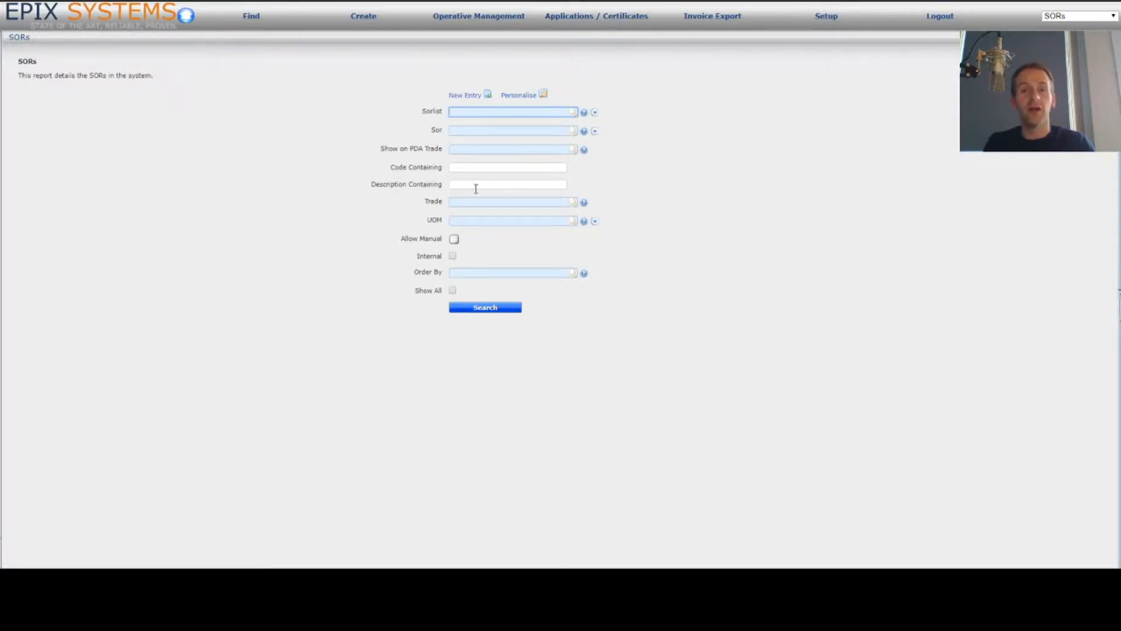
# Search the SORs for codes containing EPIX, view the matching entry and close it
pyautogui.click(470, 168)
pyautogui.write('EPIX')
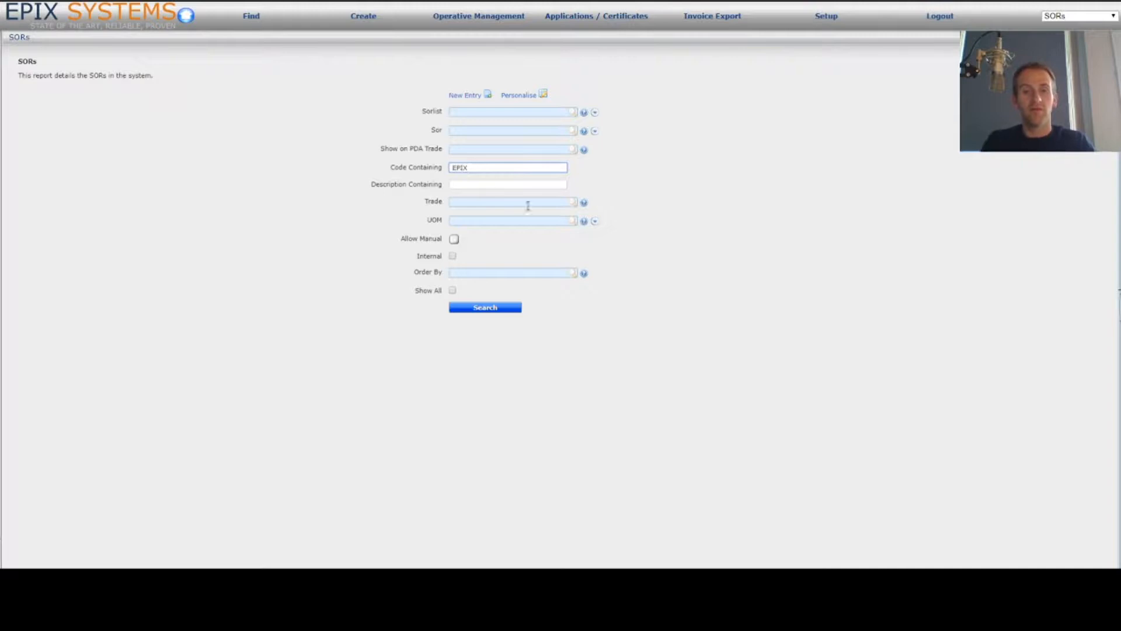
pyautogui.click(488, 309)
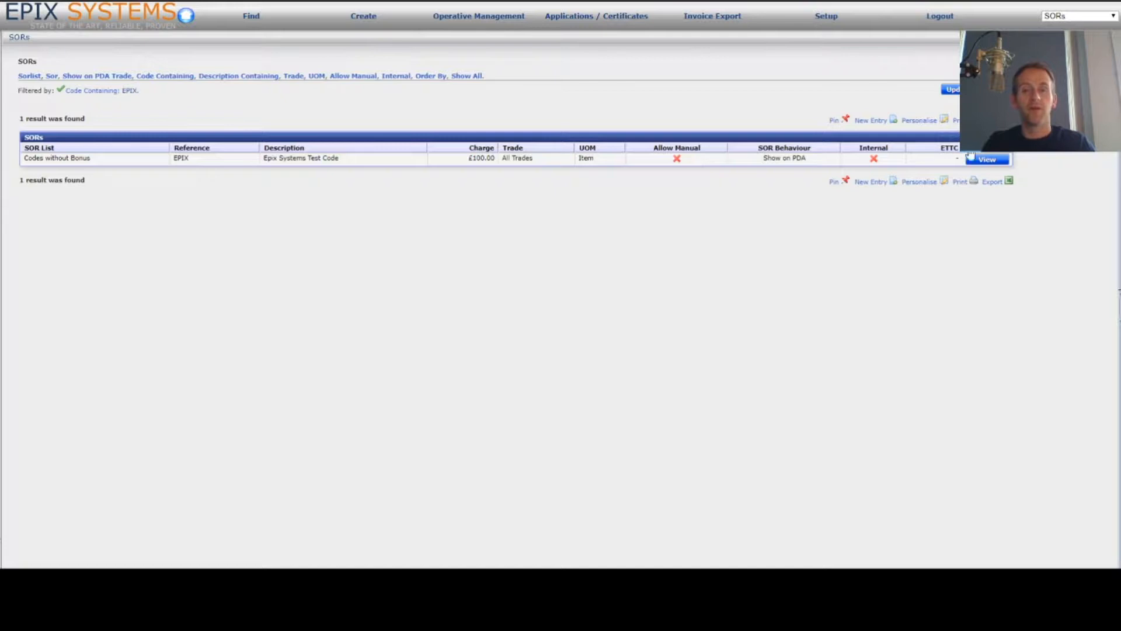
pyautogui.click(988, 159)
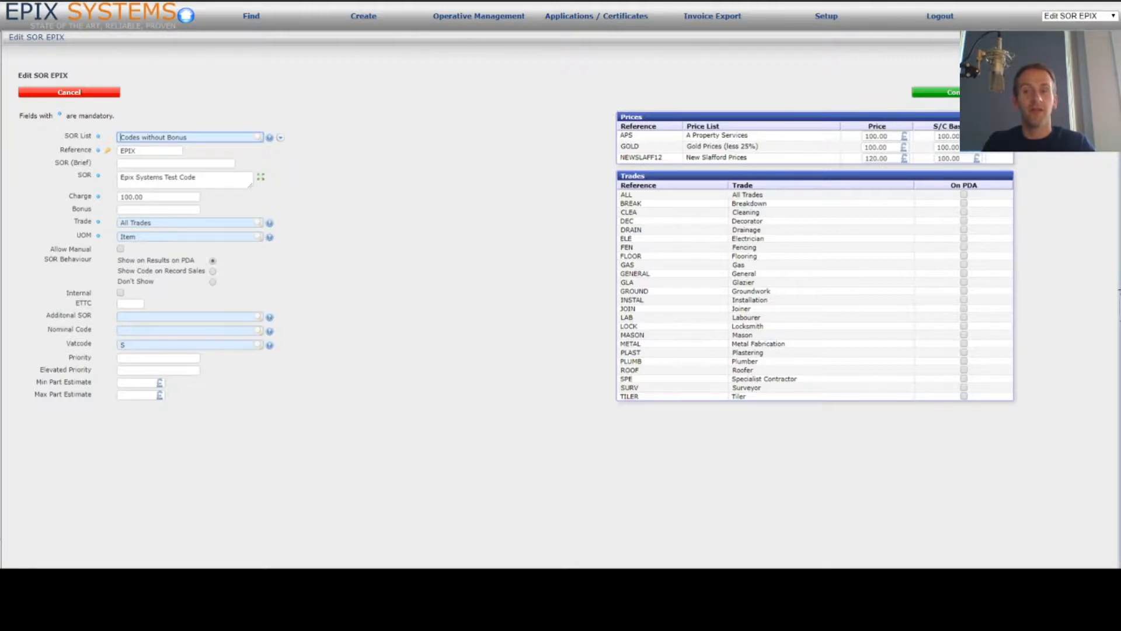
pyautogui.click(935, 91)
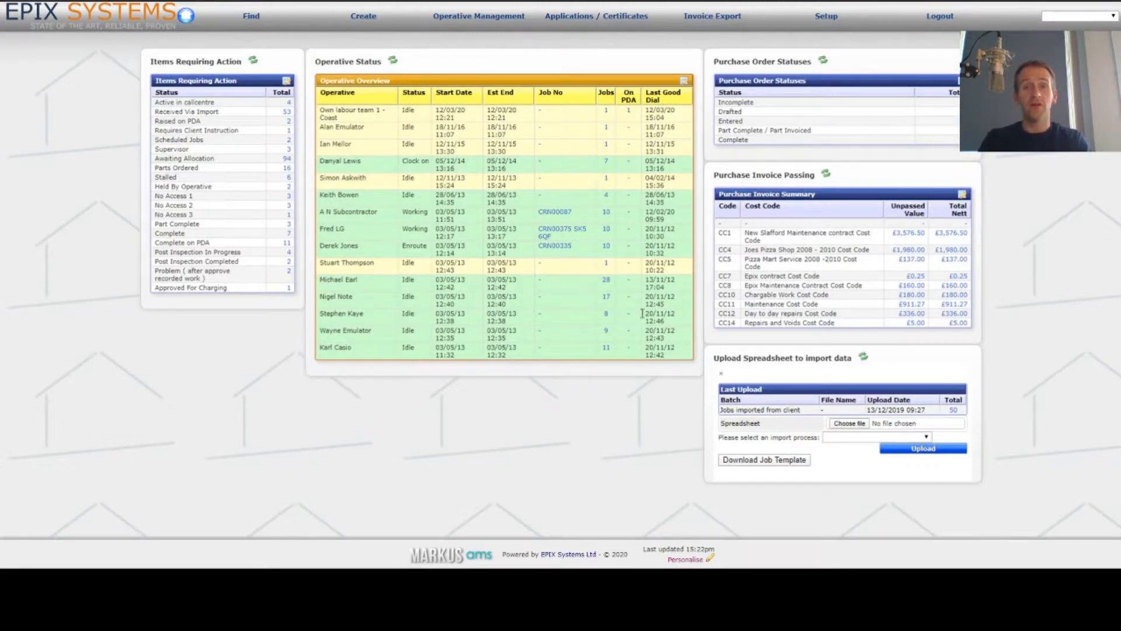
# Find job CRN26362 and open its job sheet
pyautogui.click(260, 16)
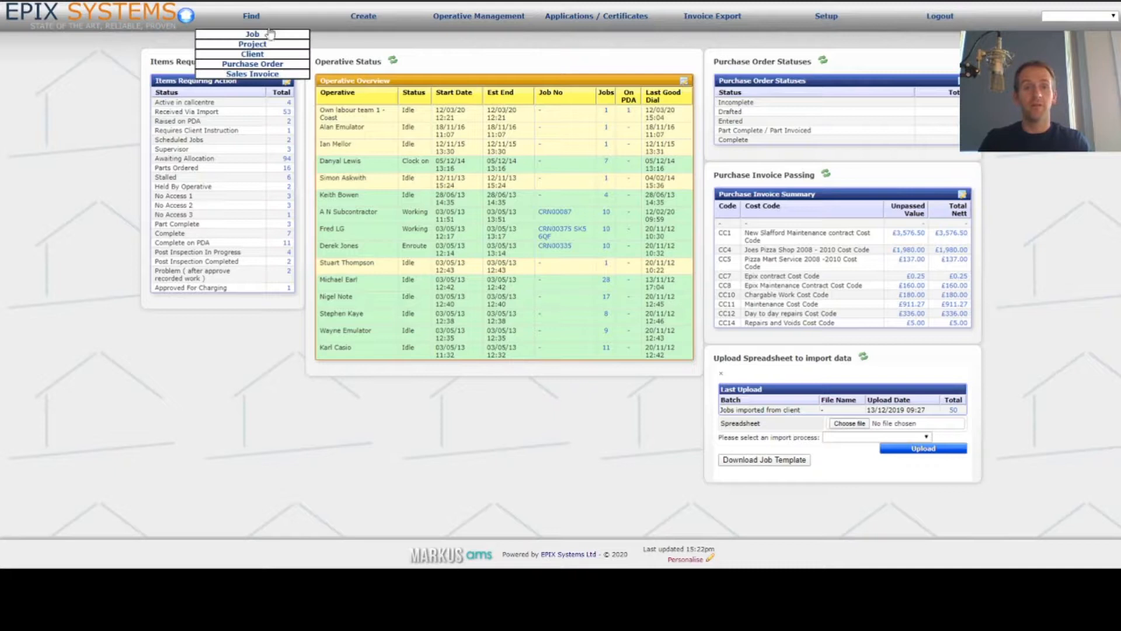
pyautogui.click(253, 35)
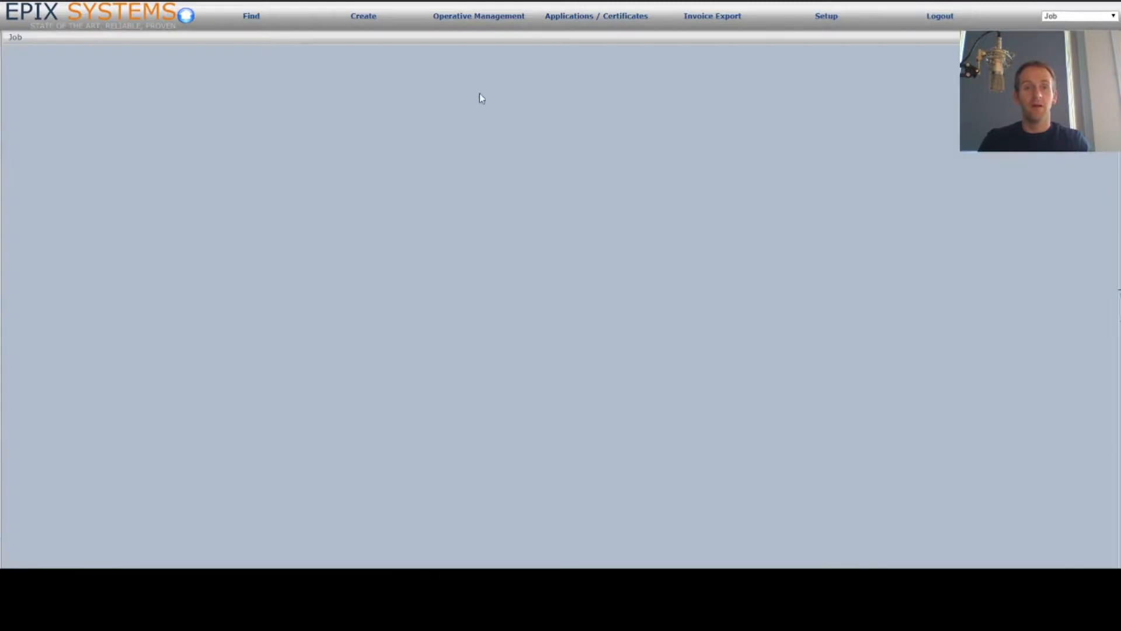
pyautogui.click(501, 111)
pyautogui.write('CRN26362')
pyautogui.press('Return')
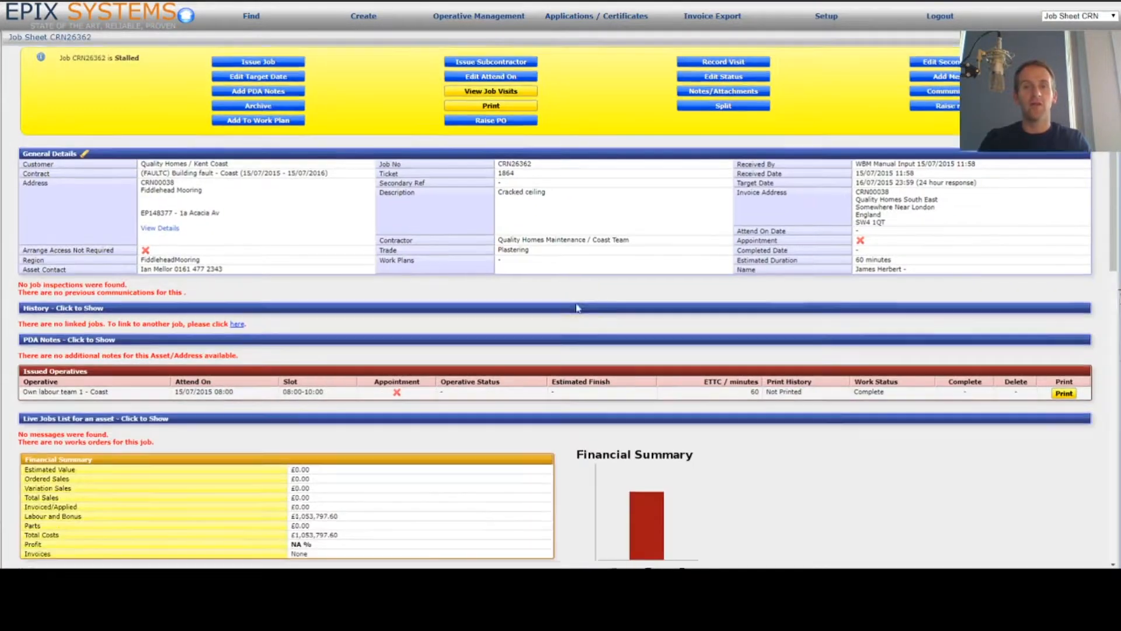
# Add a sales line with reference EPIX and a delivered quantity of 1 to the job, and save the sales lines
pyautogui.scroll(-2, 575, 308)
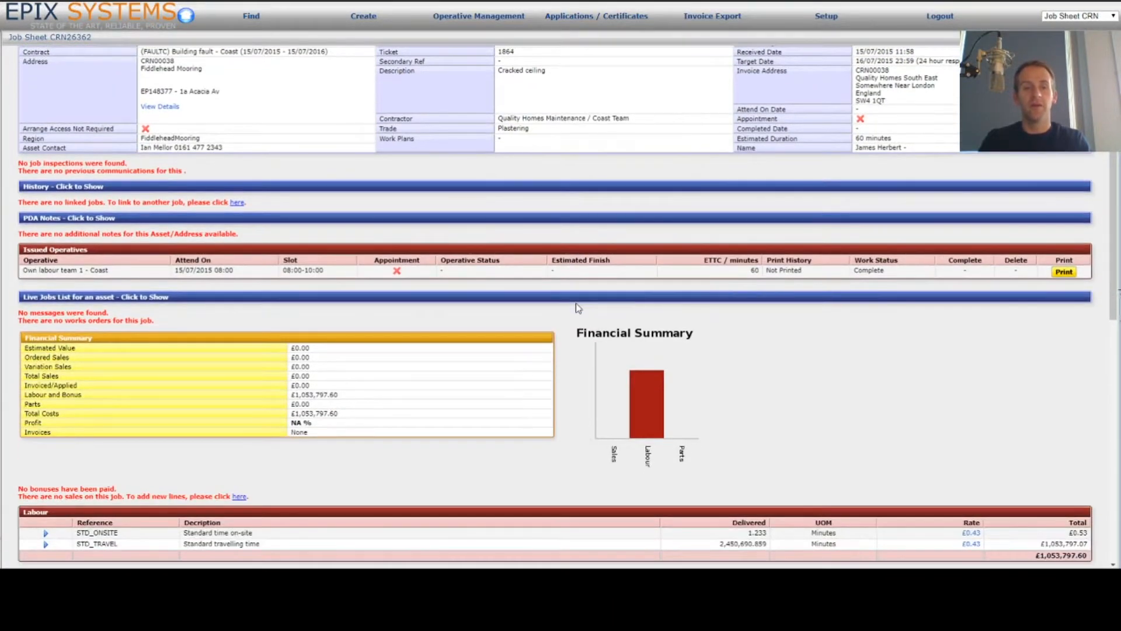
pyautogui.scroll(-2, 578, 308)
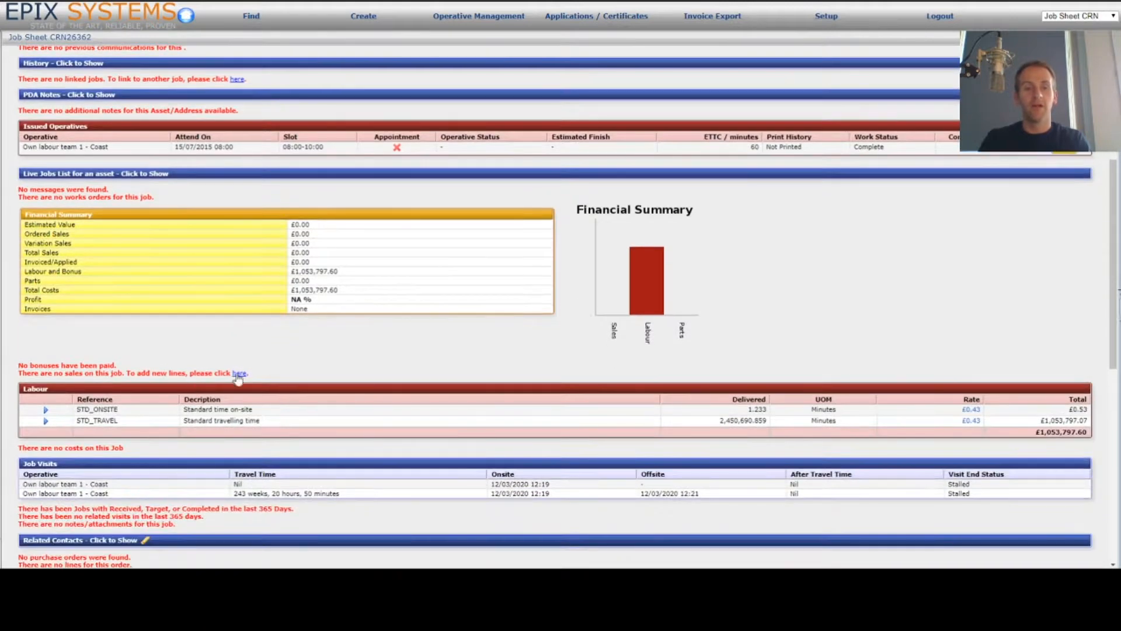
pyautogui.click(240, 374)
pyautogui.click(45, 228)
pyautogui.write('epix')
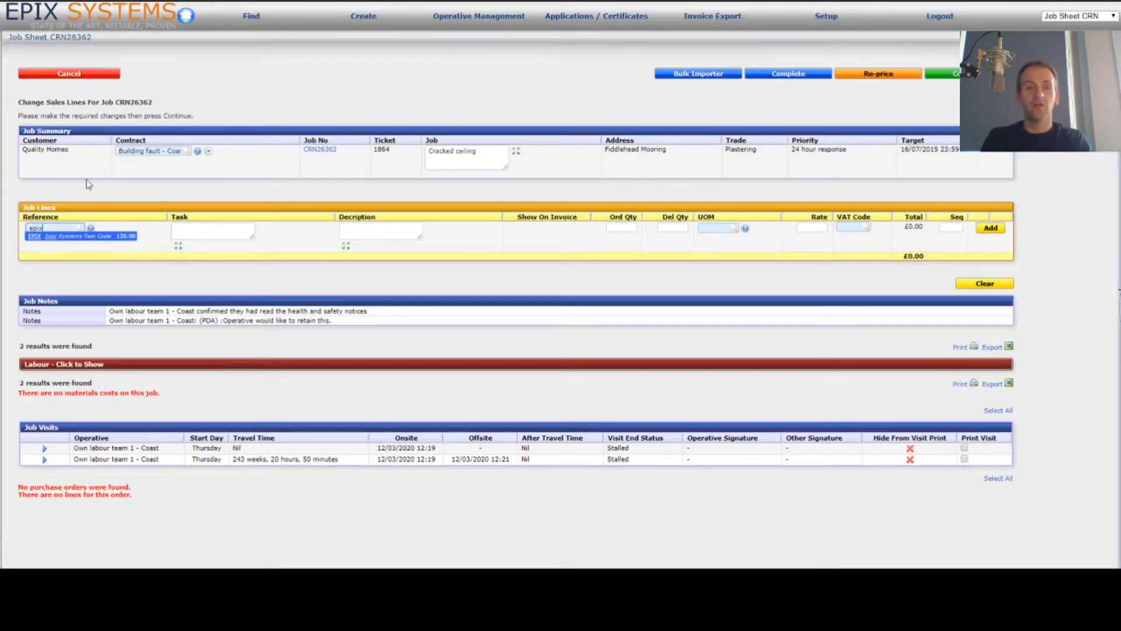
pyautogui.click(99, 237)
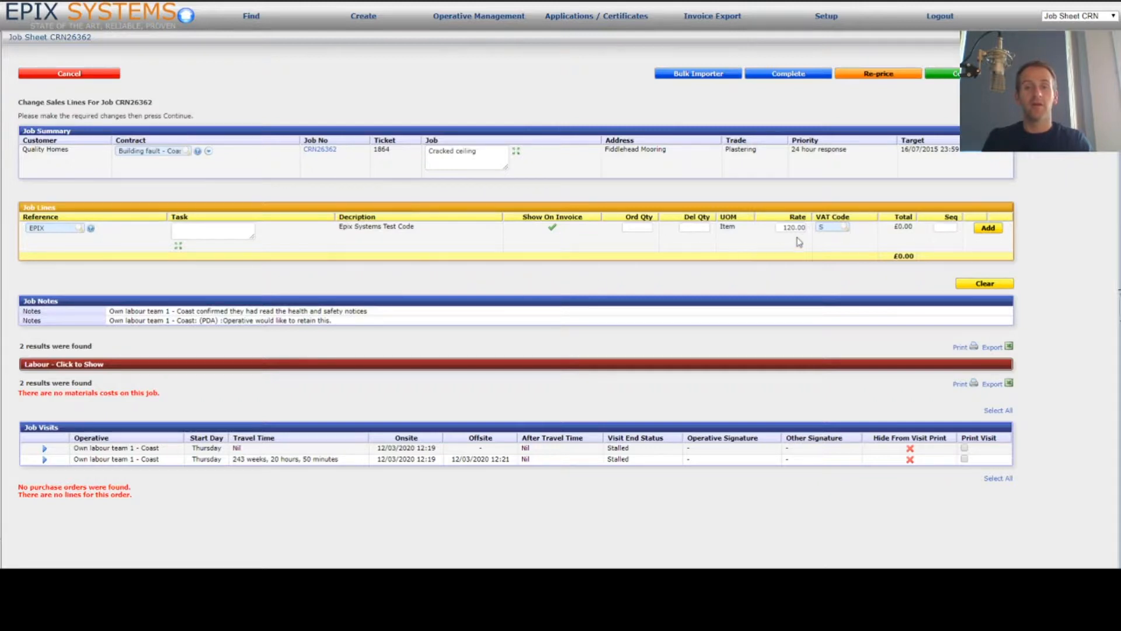
pyautogui.click(699, 227)
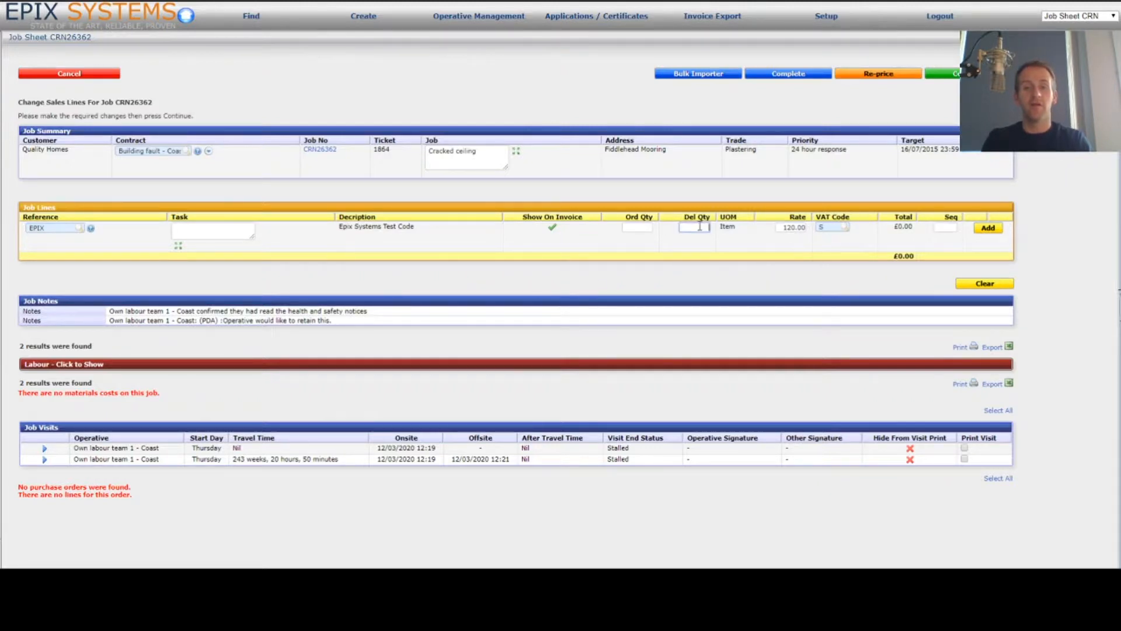
pyautogui.click(990, 229)
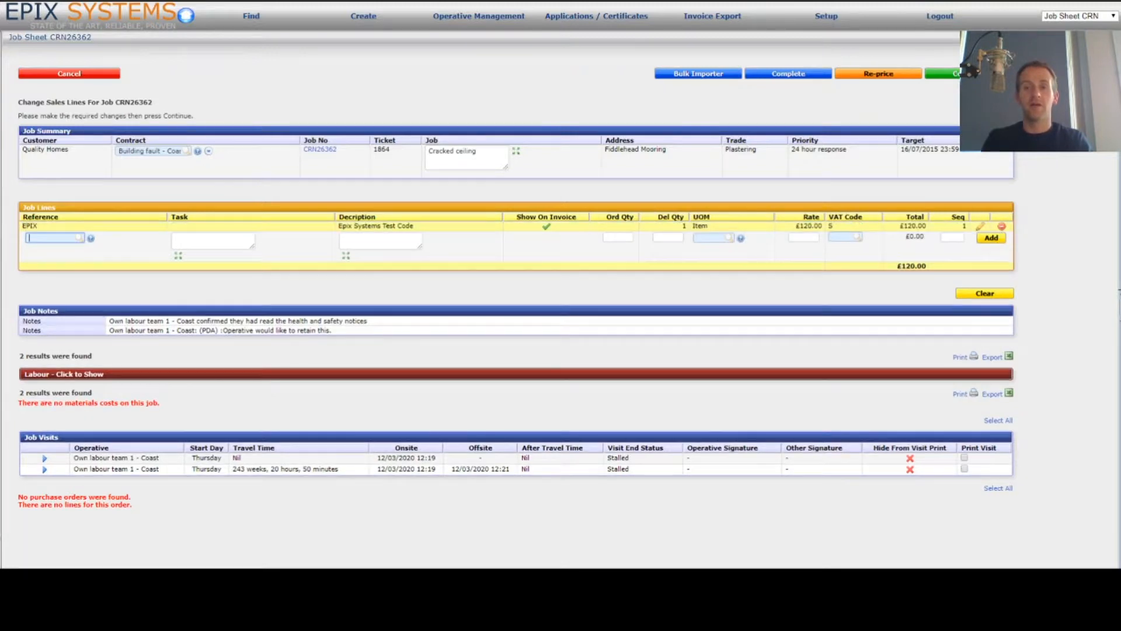
pyautogui.click(969, 74)
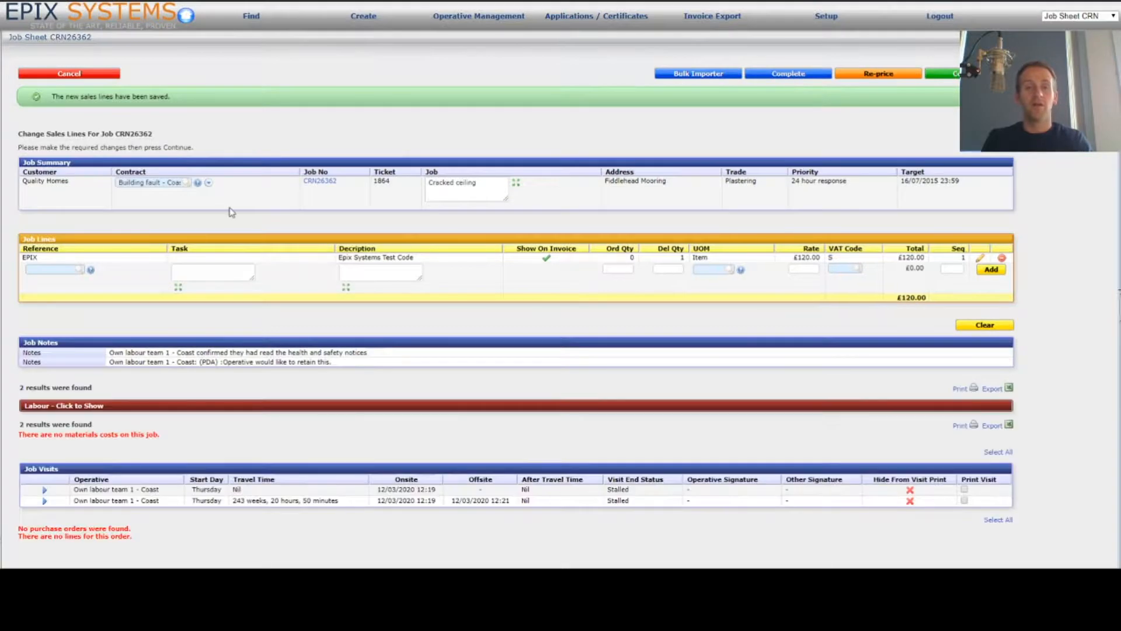
pyautogui.scroll(-15, 262, 322)
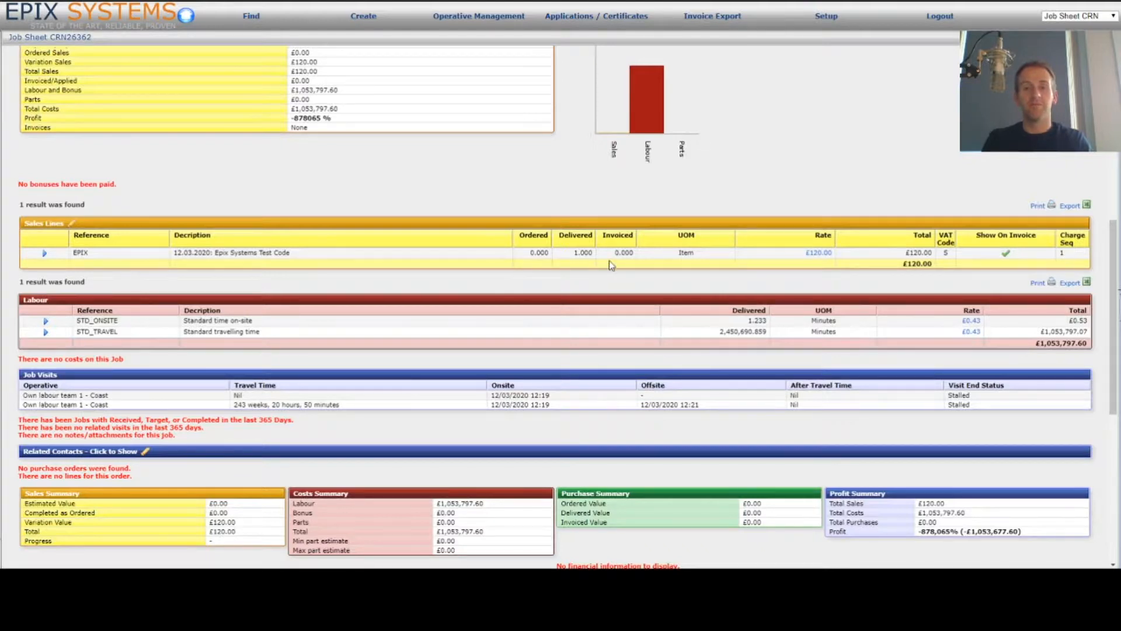
pyautogui.scroll(10, 608, 260)
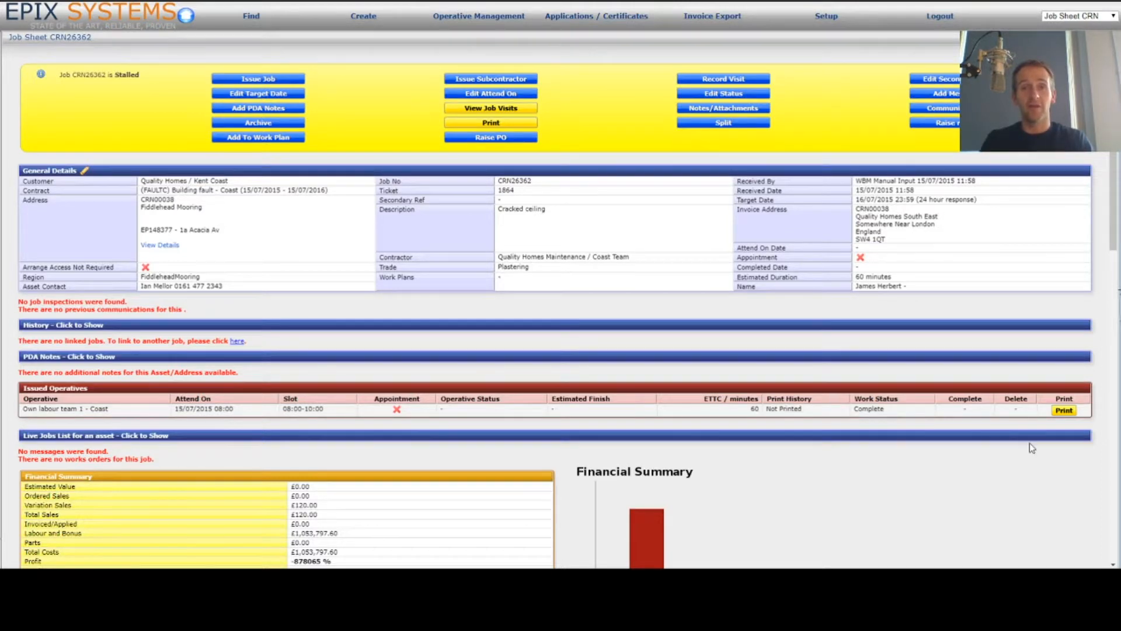
# Return to the SORs and prices setup, search for codes containing epix and open the Epix Systems Test Code entry
pyautogui.click(894, 19)
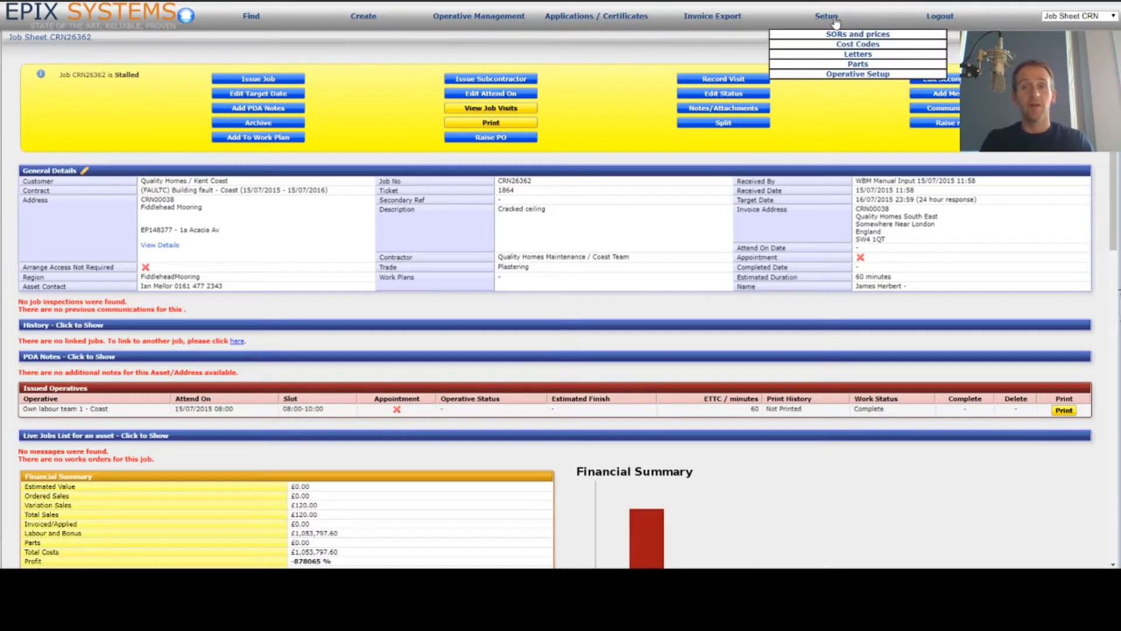
pyautogui.click(896, 37)
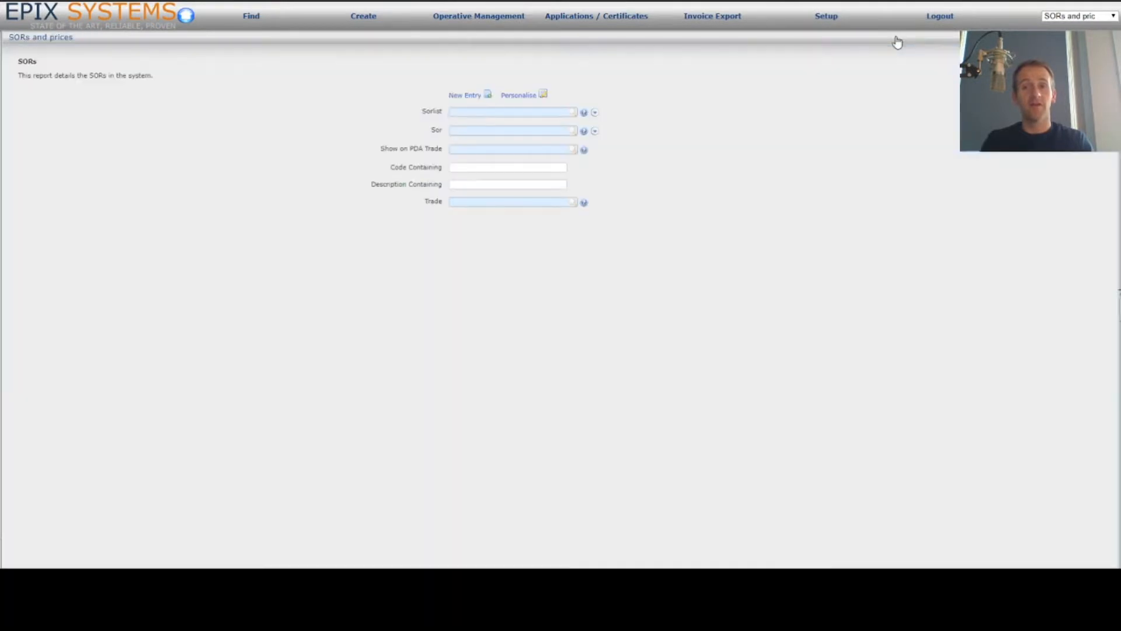
pyautogui.click(521, 168)
pyautogui.write('epix')
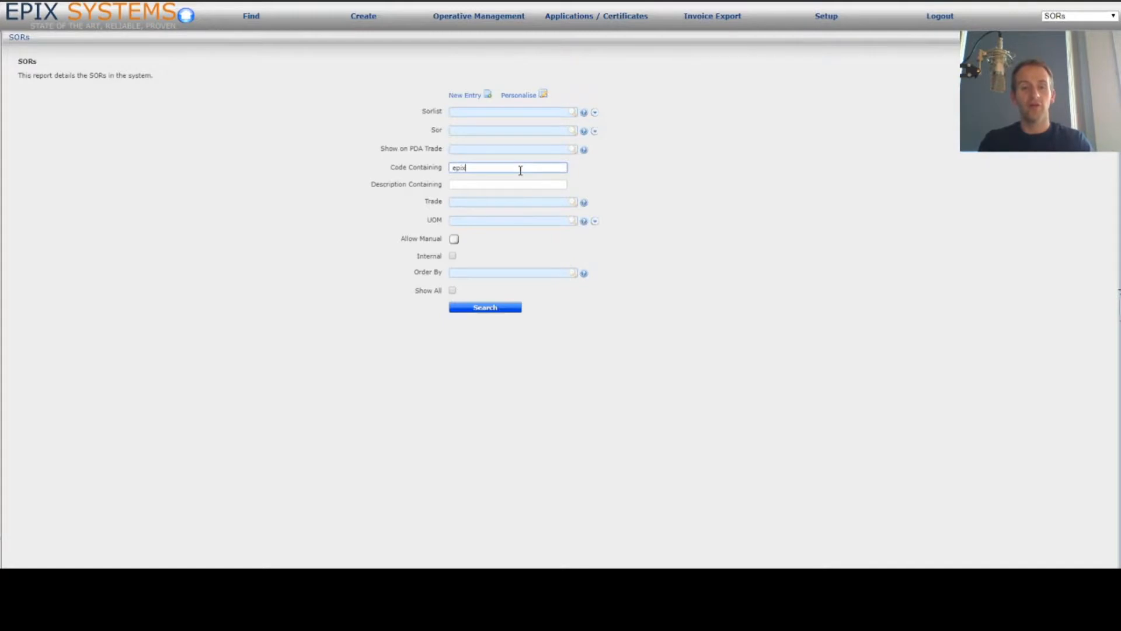
pyautogui.click(484, 310)
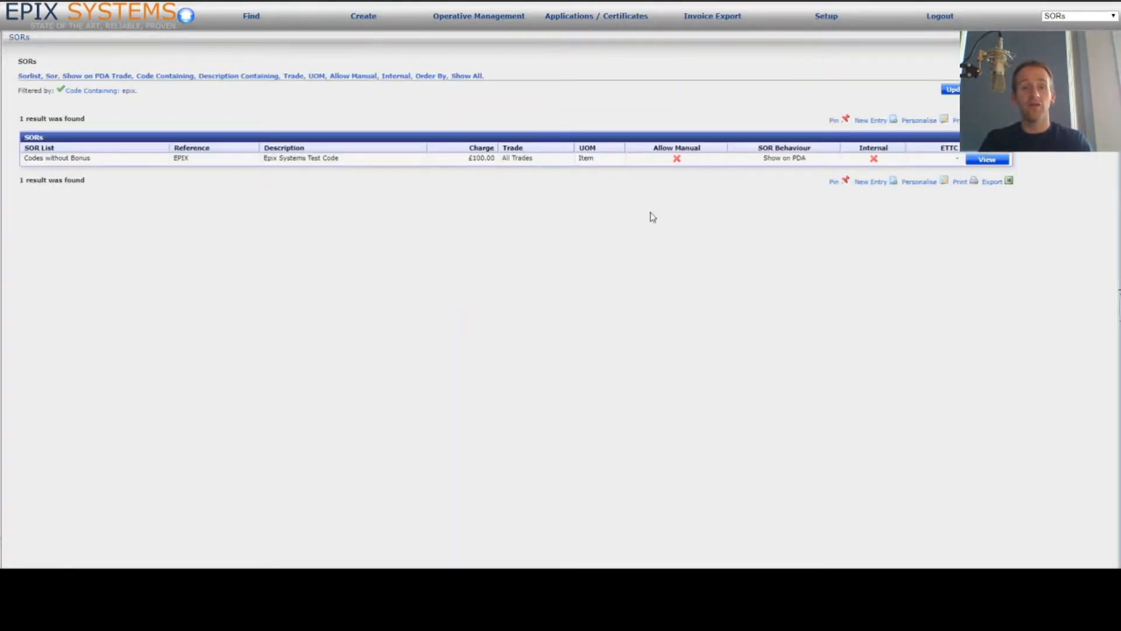
pyautogui.click(993, 164)
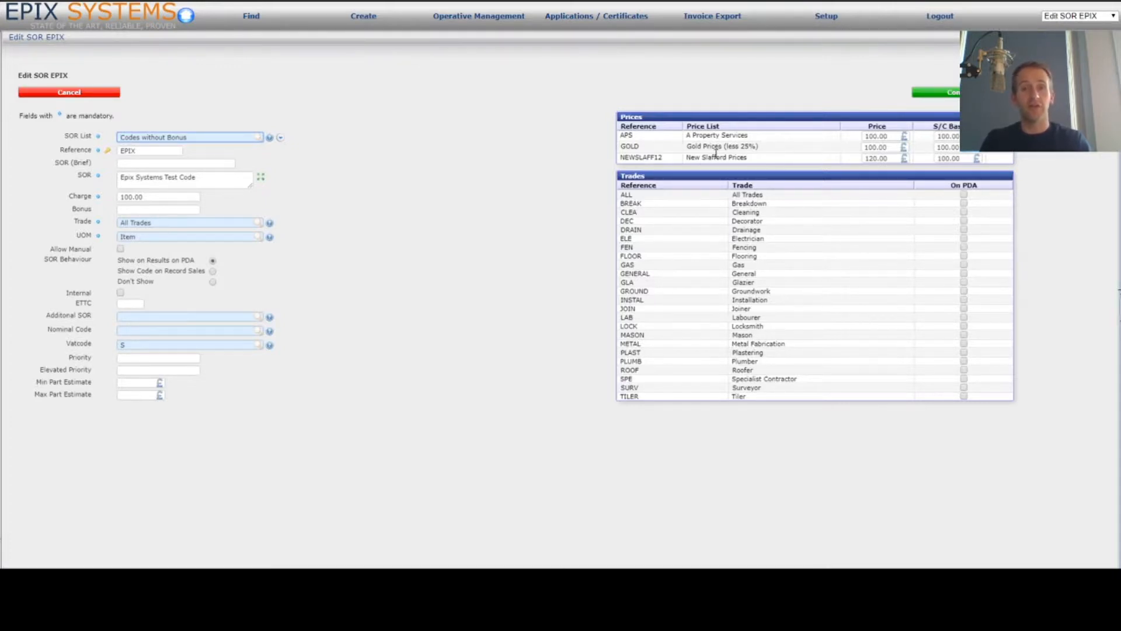
# Set the SOR's New Slafford Prices price to 80 and save the change
pyautogui.doubleClick(895, 158)
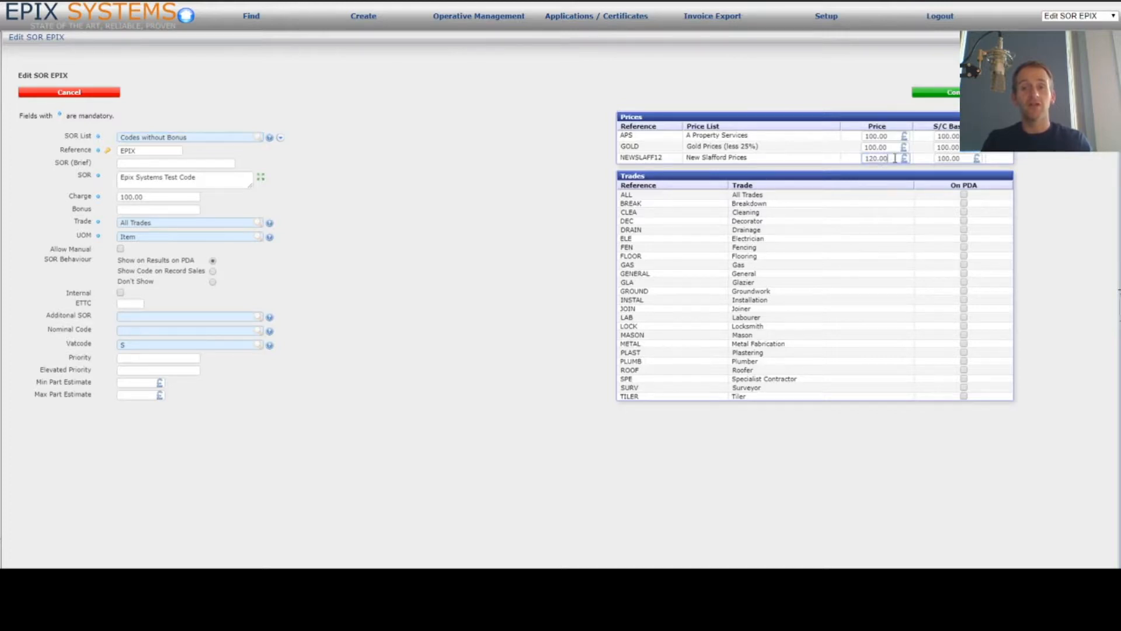
pyautogui.write('80')
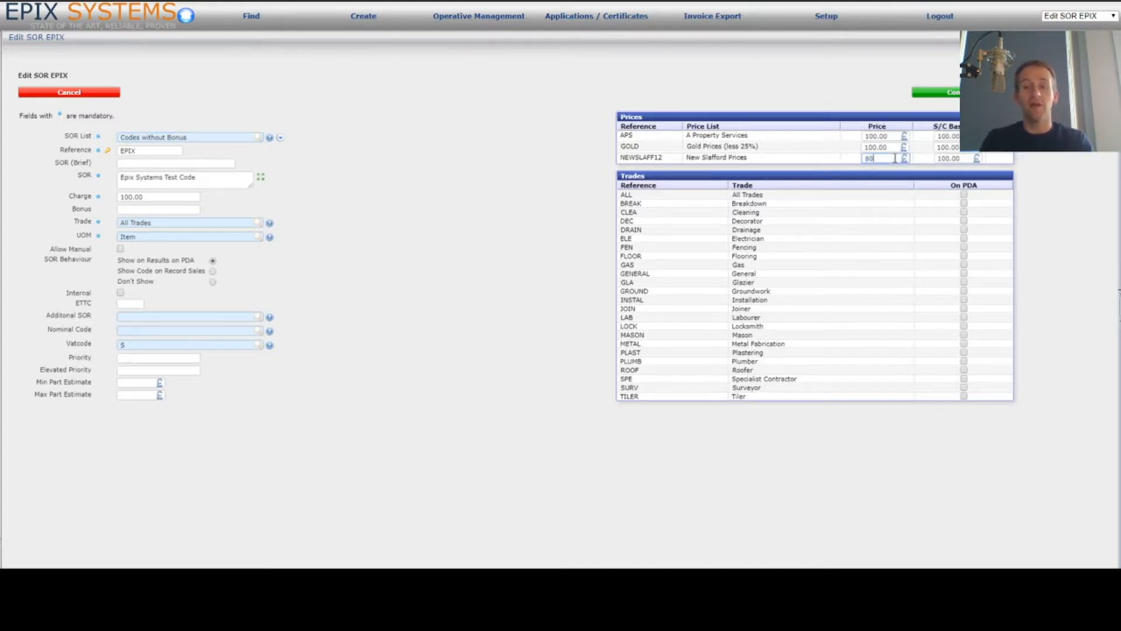
pyautogui.click(962, 93)
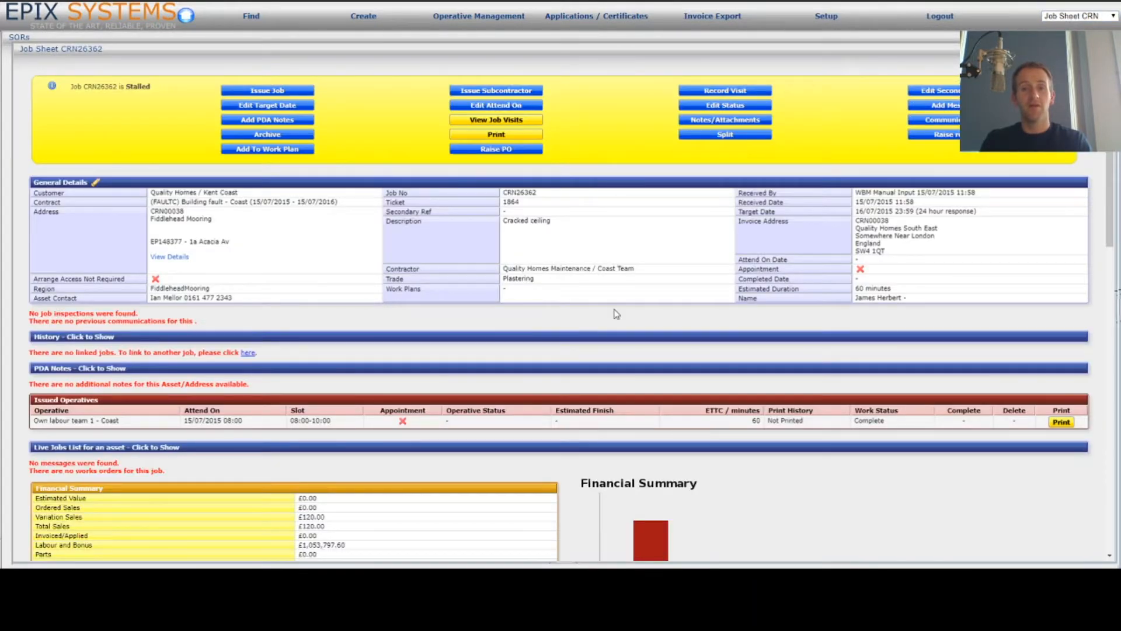
# Add another sales line to job CRN26362 with reference EPIX and a delivered quantity of 1, and save the sales lines
pyautogui.scroll(-4, 616, 314)
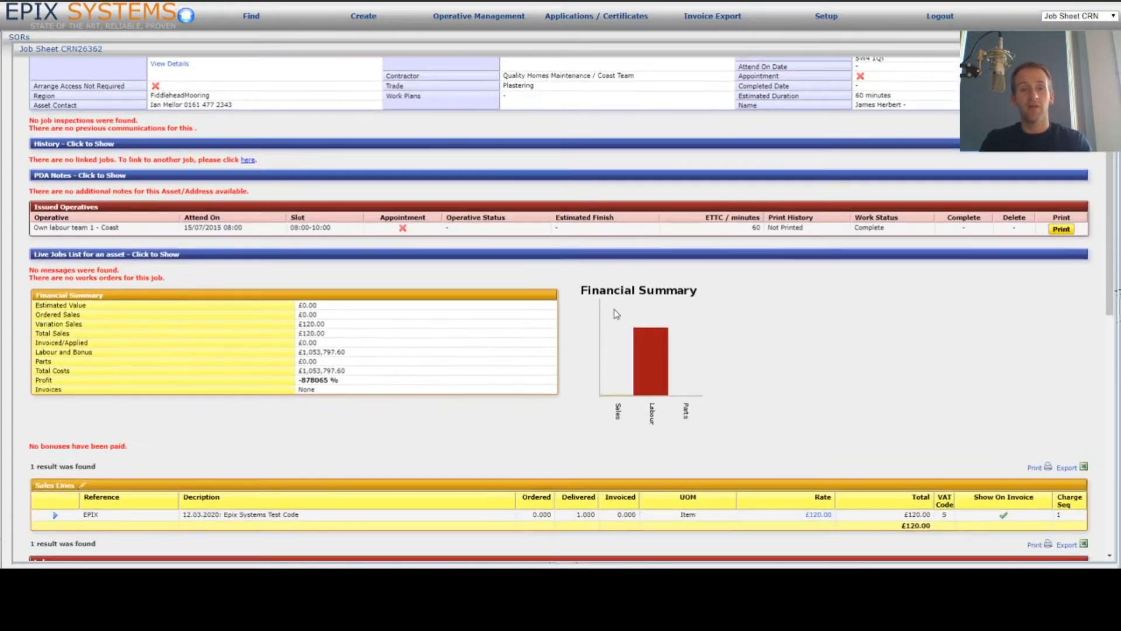
pyautogui.scroll(-3, 616, 314)
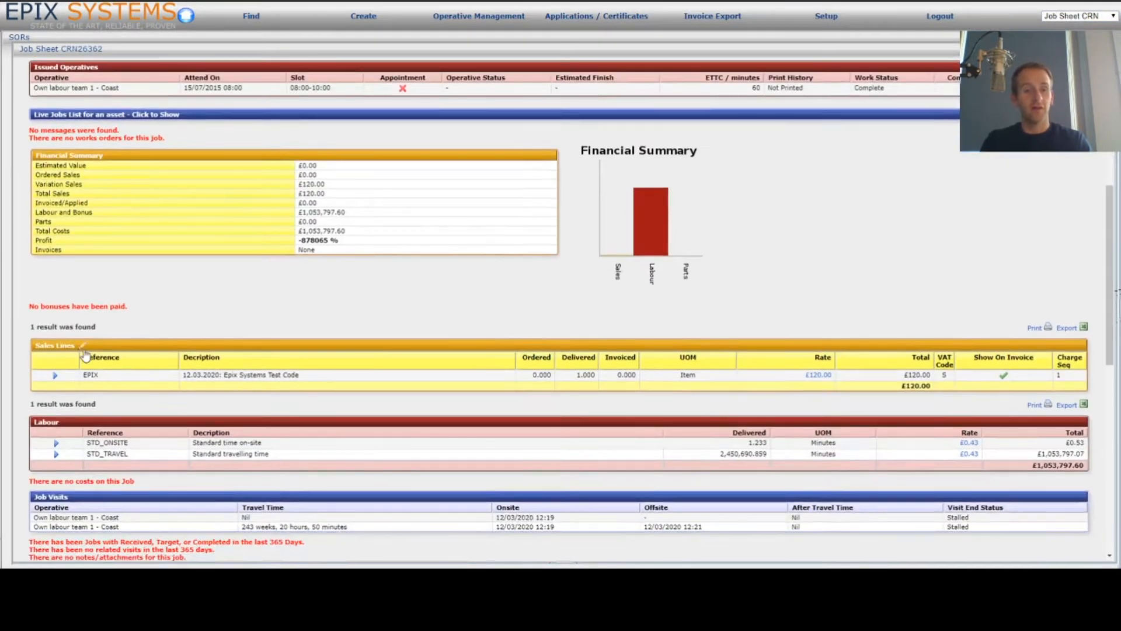
pyautogui.click(84, 347)
pyautogui.click(65, 249)
pyautogui.write('epix')
pyautogui.click(129, 257)
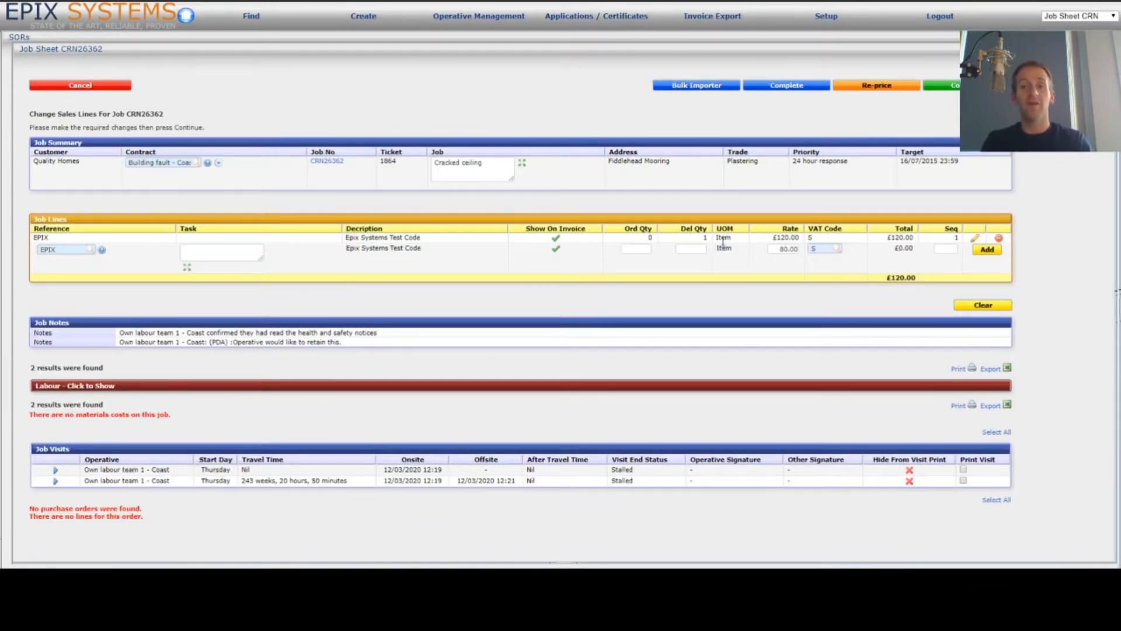
pyautogui.click(688, 249)
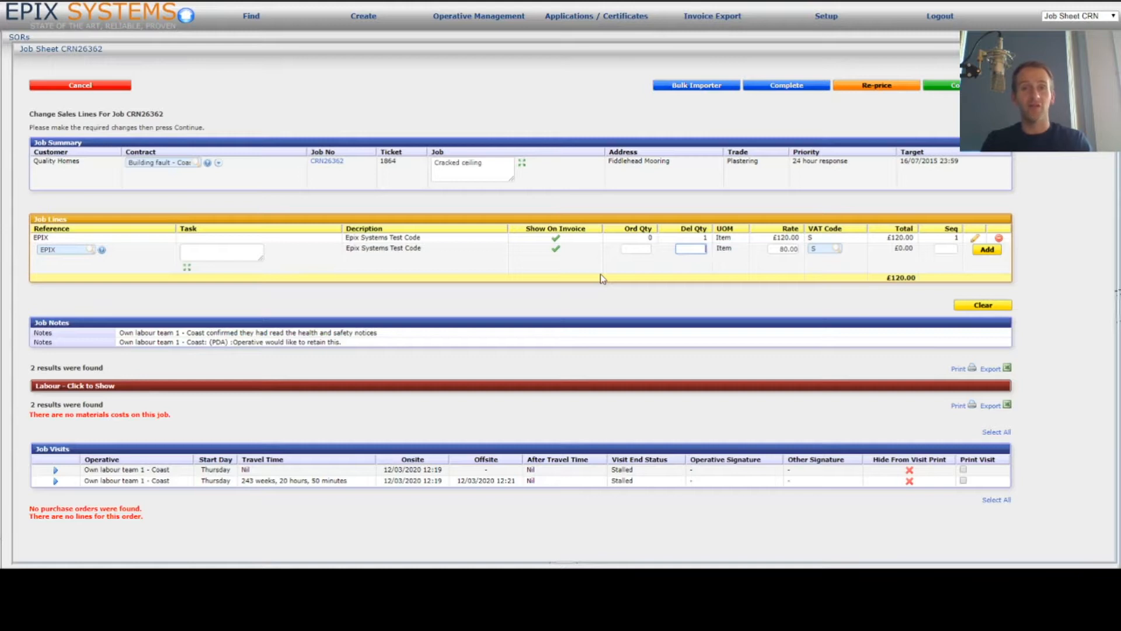
pyautogui.write('1')
pyautogui.click(987, 250)
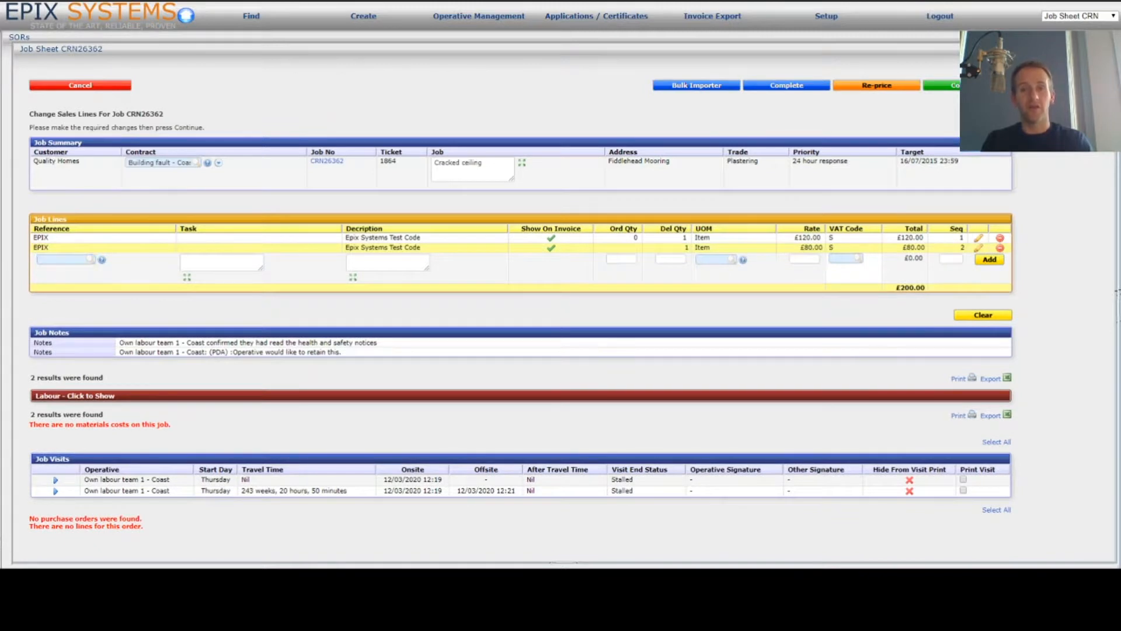
pyautogui.click(968, 85)
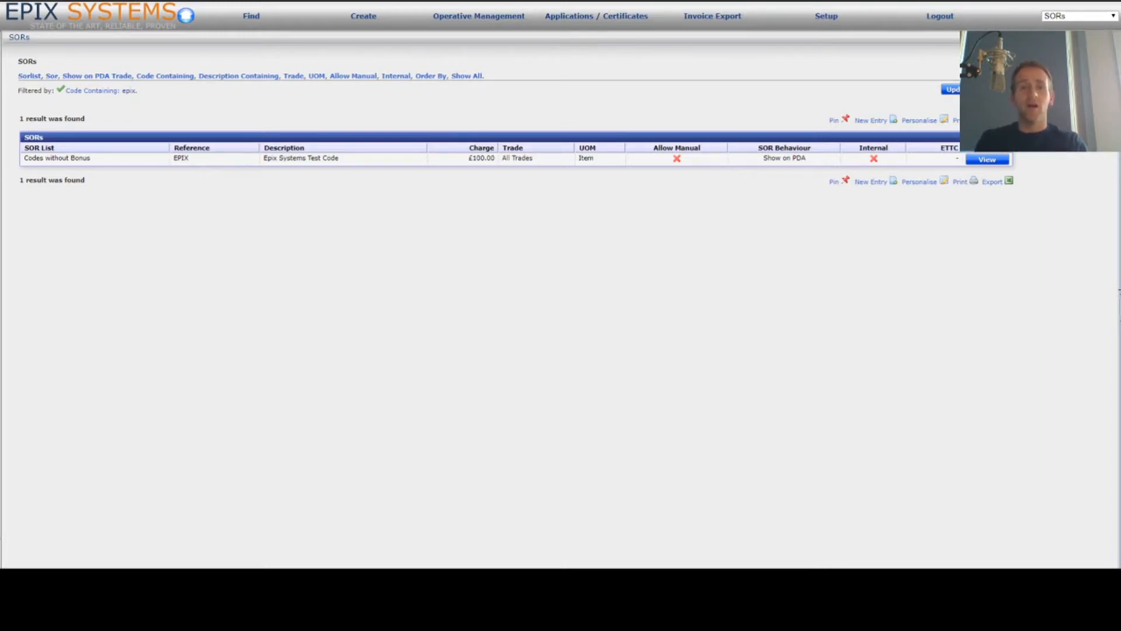
# Open the EPIX SOR entry, clear its New Slafford Prices price and save the change
pyautogui.click(986, 161)
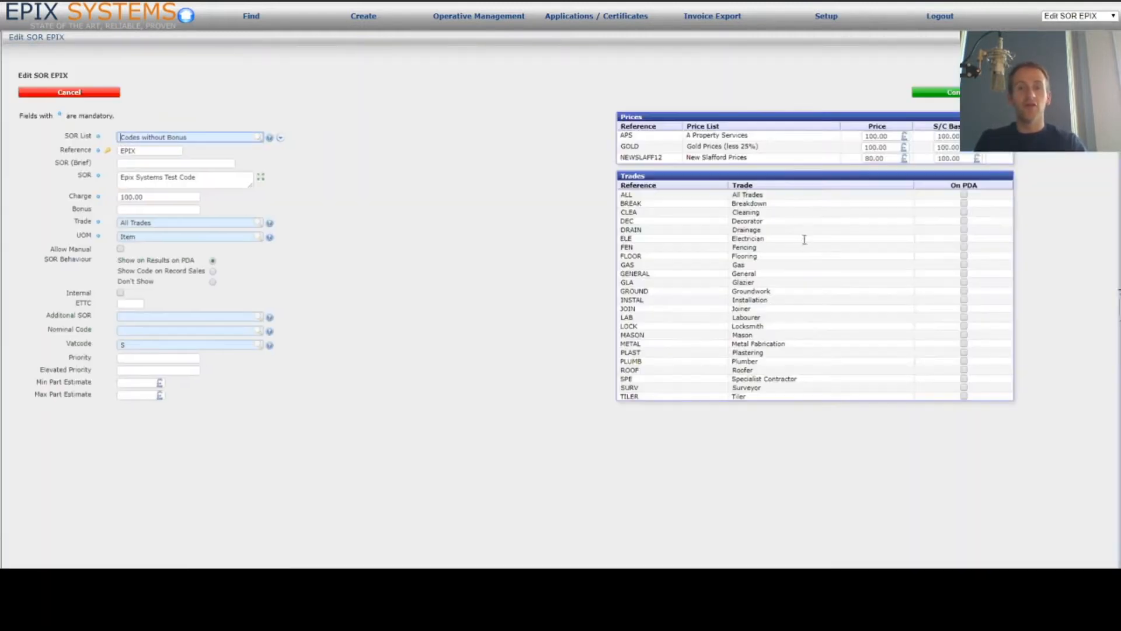
pyautogui.doubleClick(892, 158)
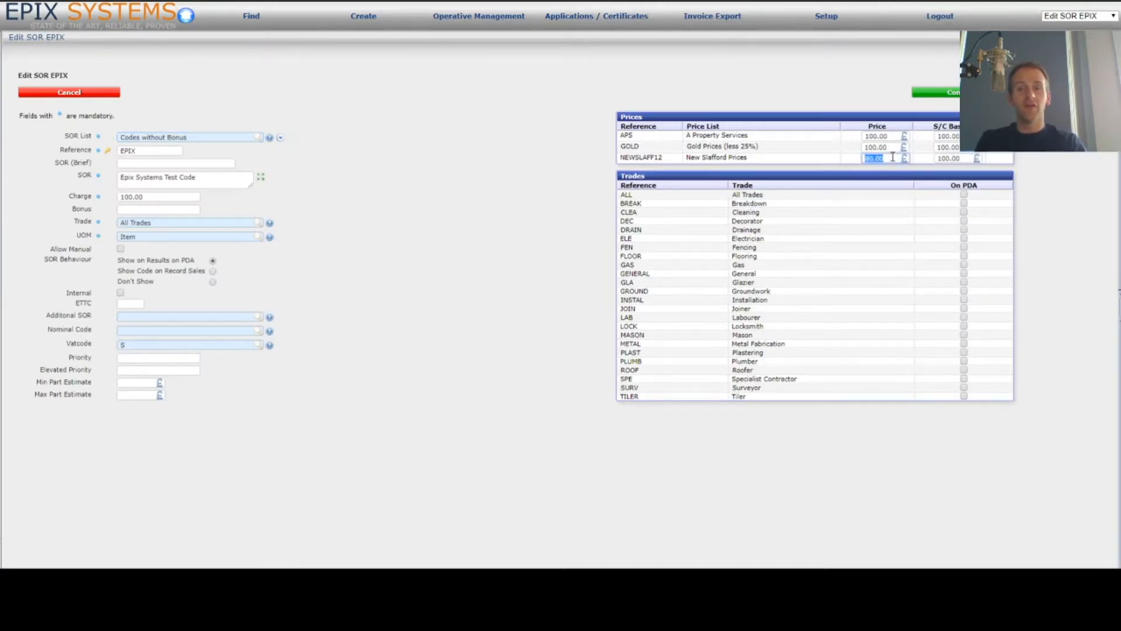
pyautogui.press('BackSpace')
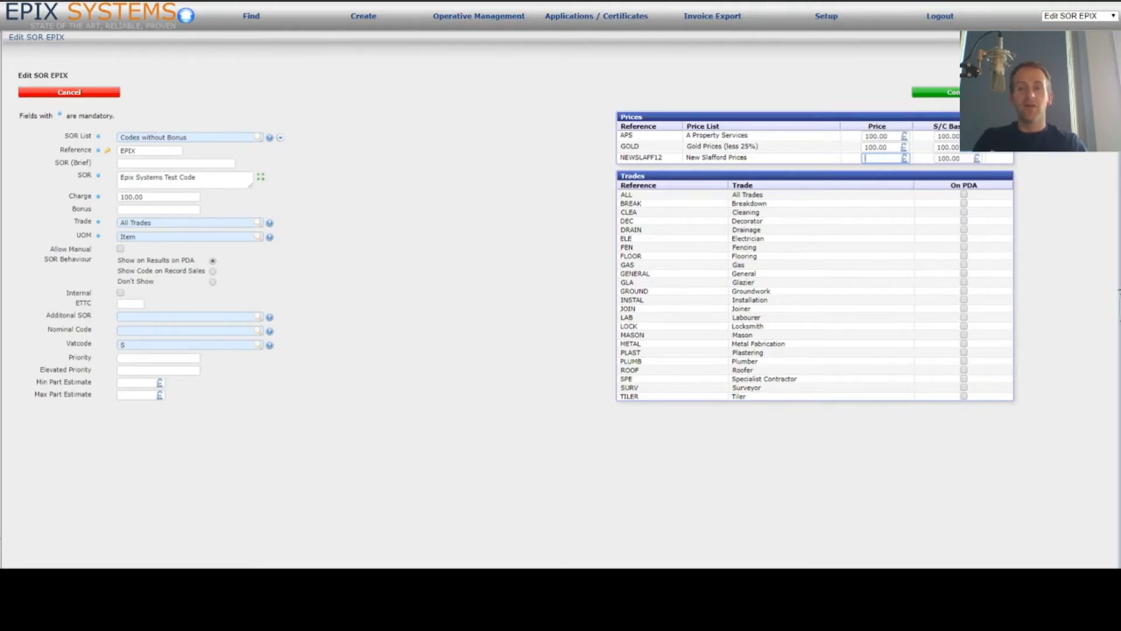
pyautogui.click(952, 92)
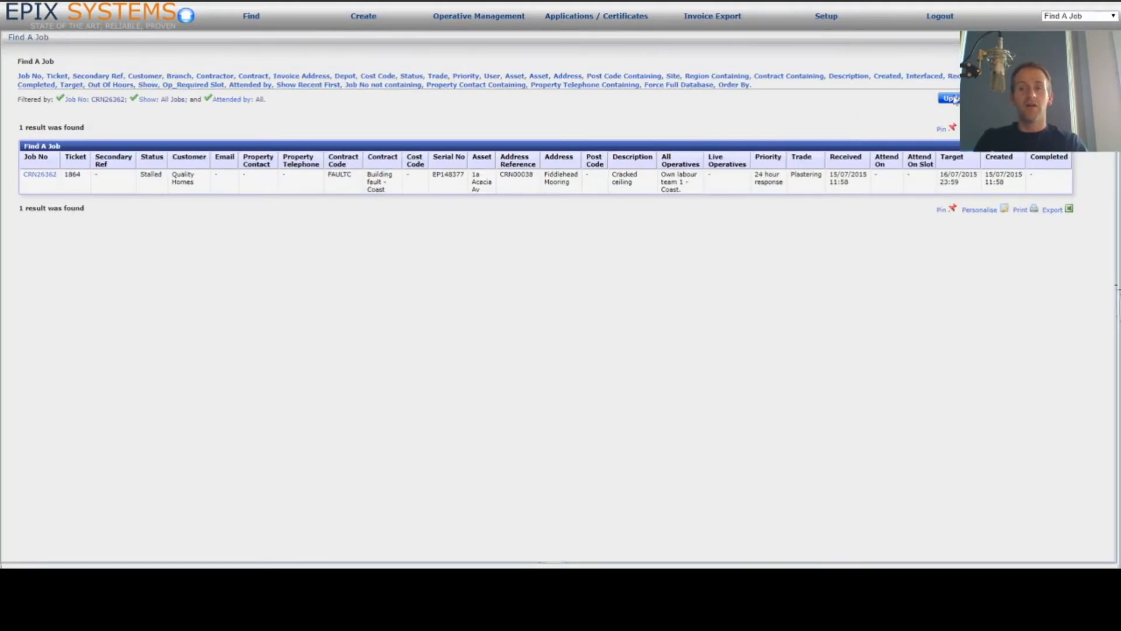
# Open job CRN26362's sales lines for editing and search for epix as the reference of a new line
pyautogui.click(39, 175)
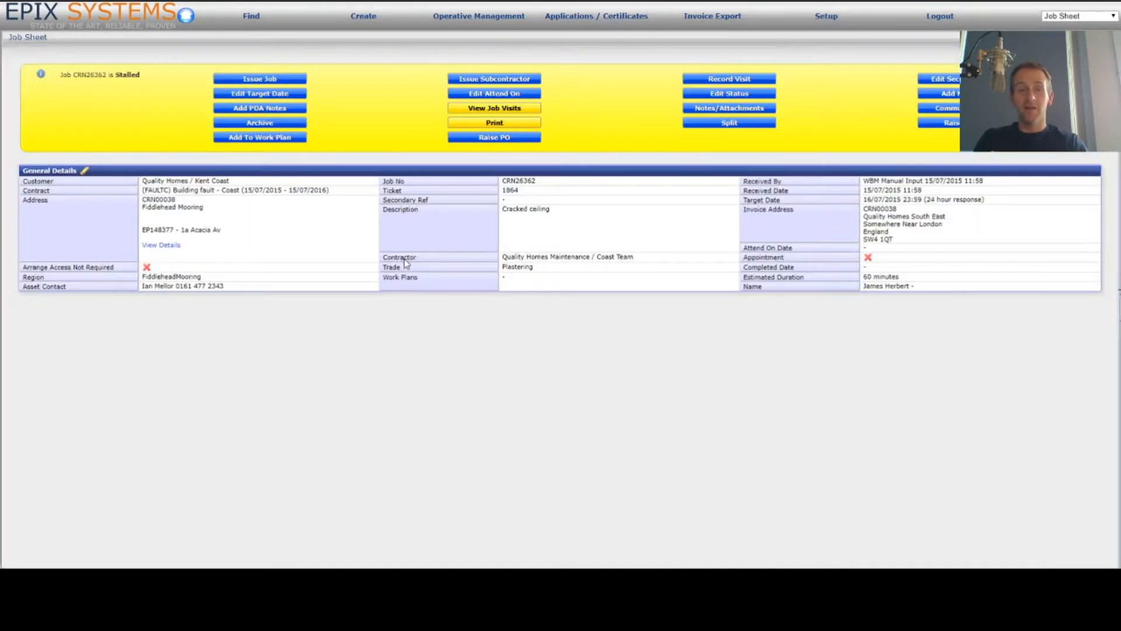
pyautogui.scroll(-4, 404, 258)
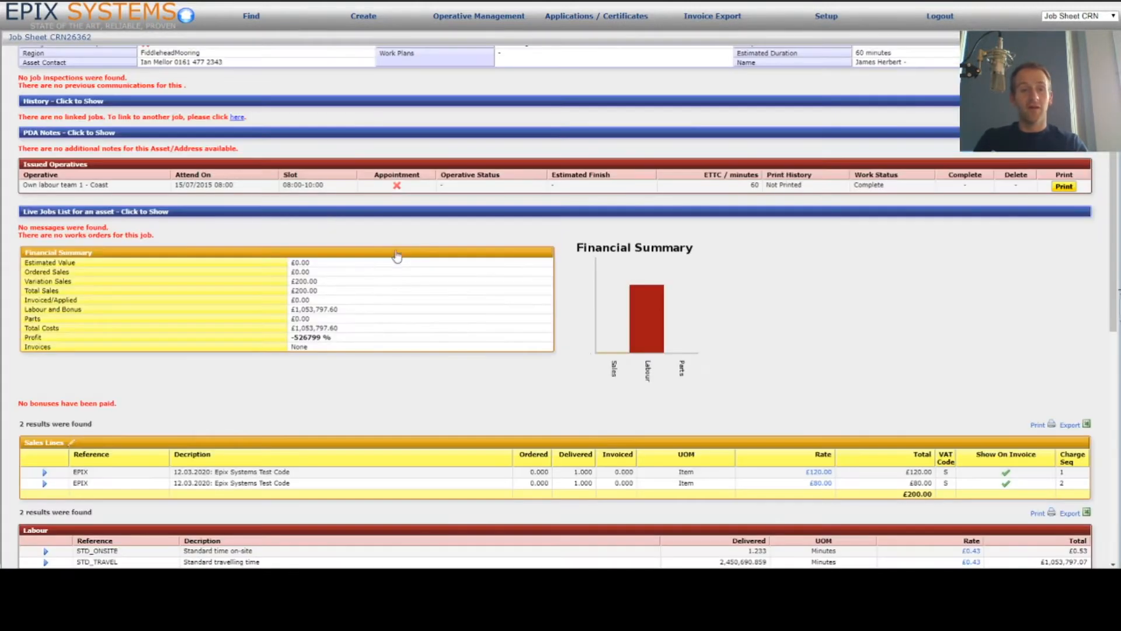
pyautogui.click(71, 444)
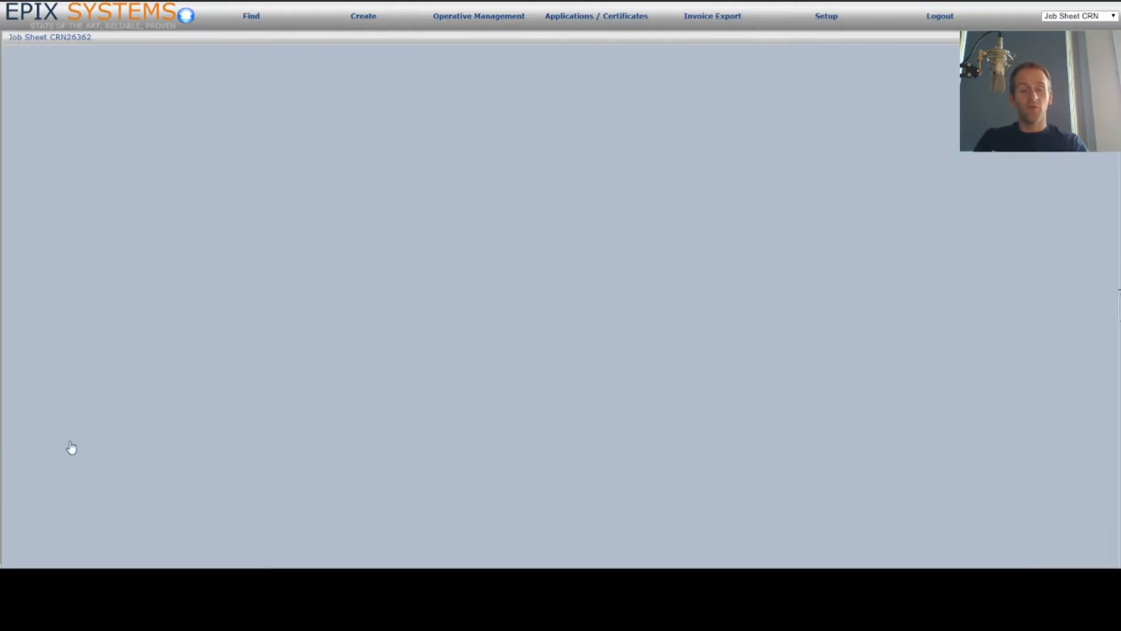
pyautogui.click(61, 248)
pyautogui.write('epix')
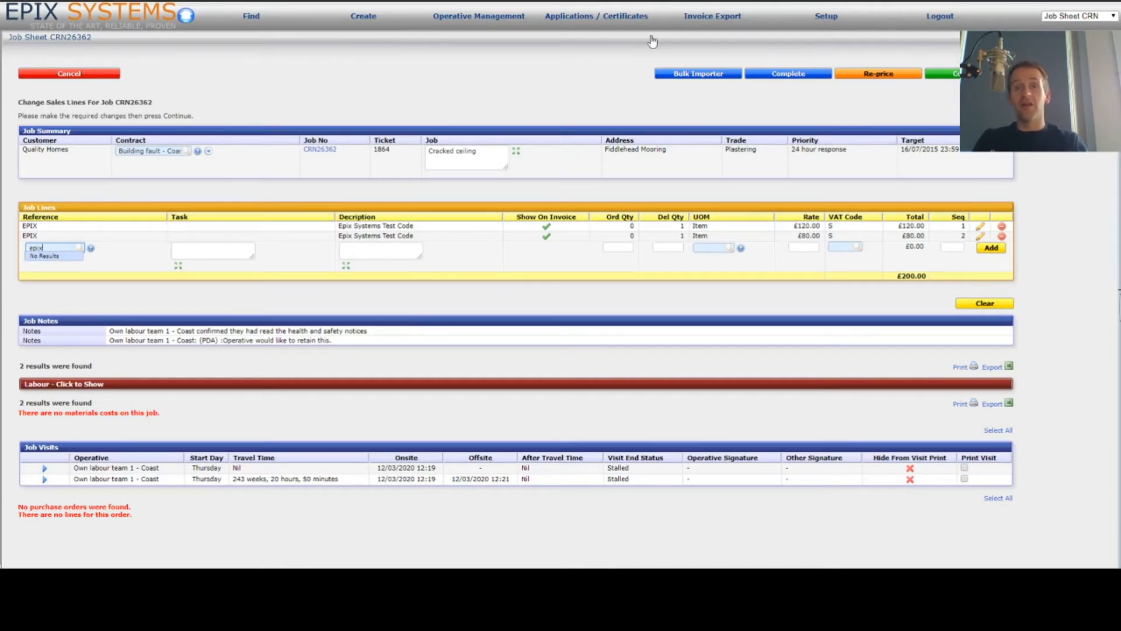
# Return to the SORs list, set the EPIX entry's New Slafford Prices price to 80 and save the change
pyautogui.click(1075, 17)
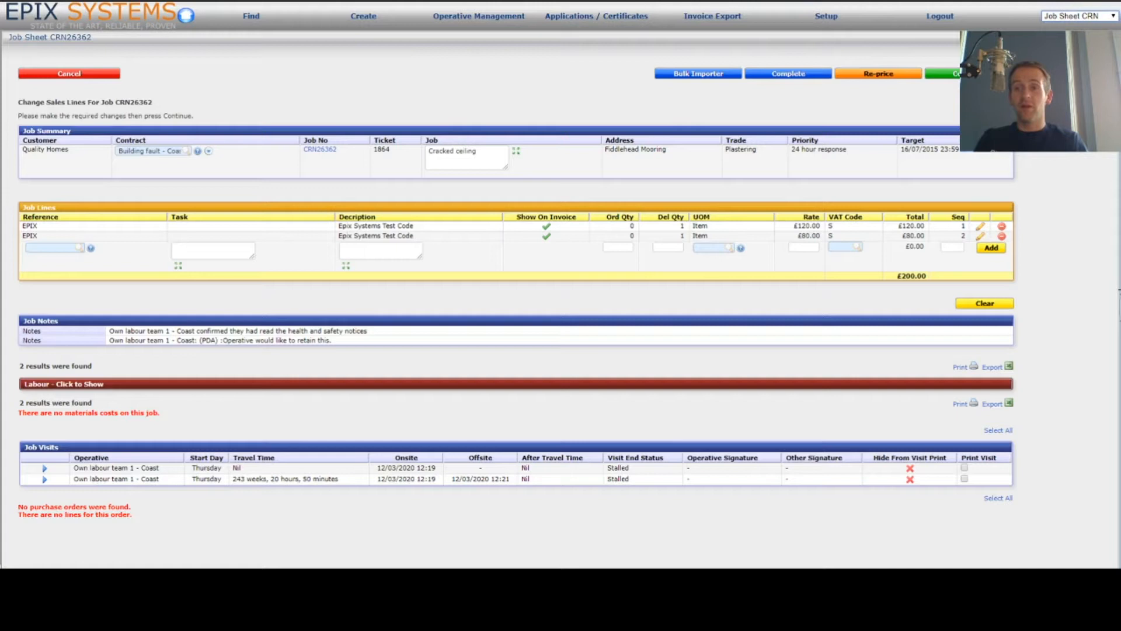
pyautogui.click(1066, 35)
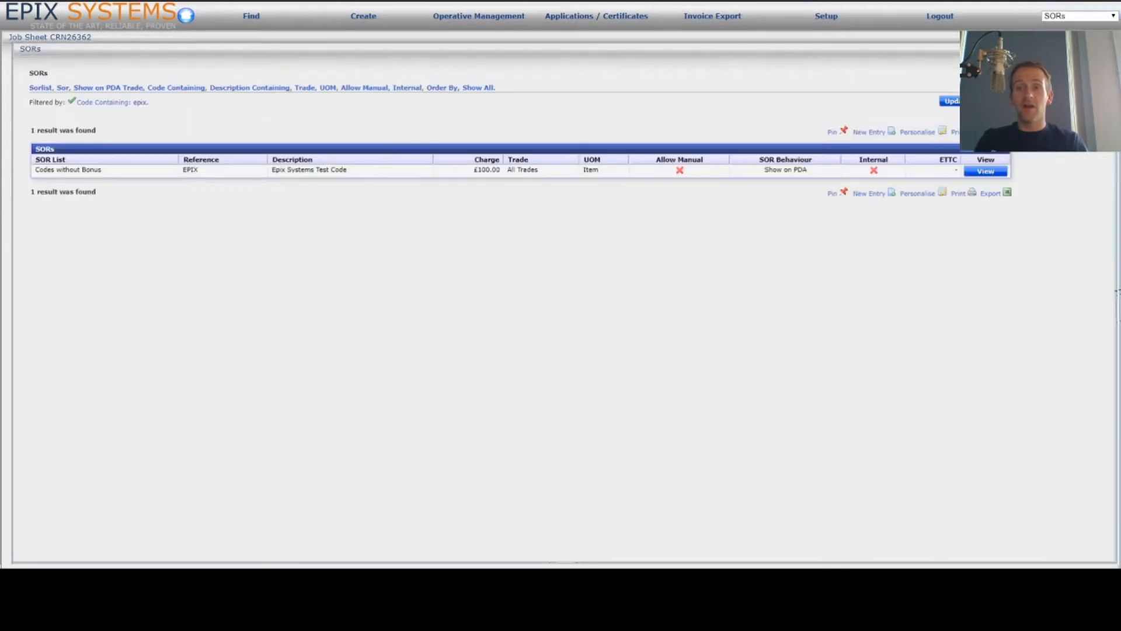
pyautogui.click(984, 173)
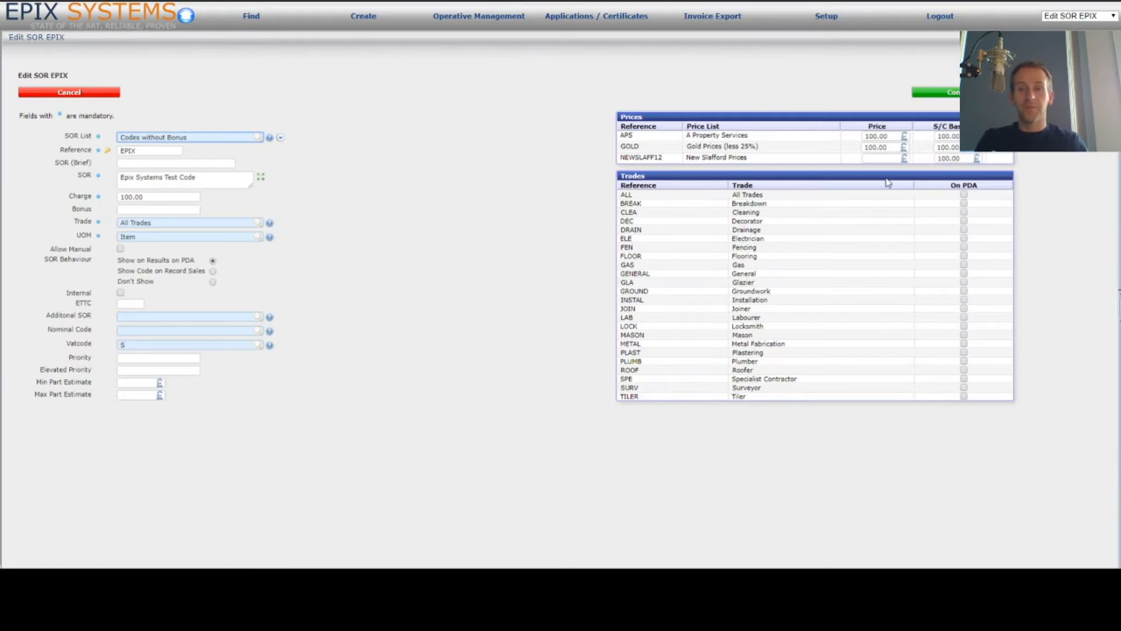
pyautogui.click(877, 158)
pyautogui.write('80')
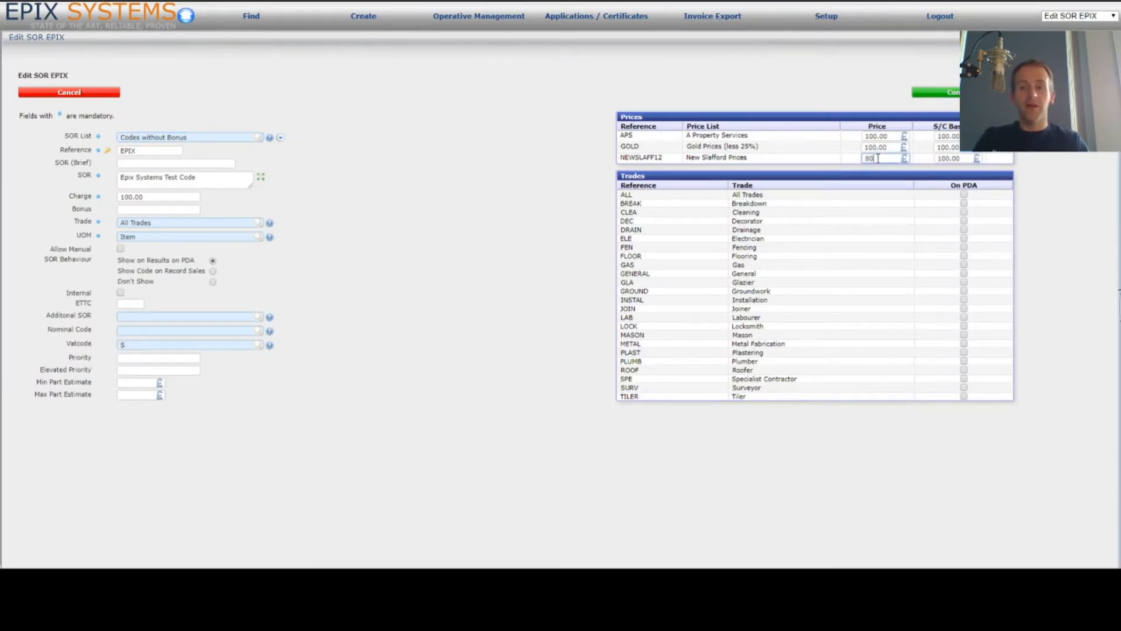
pyautogui.click(934, 92)
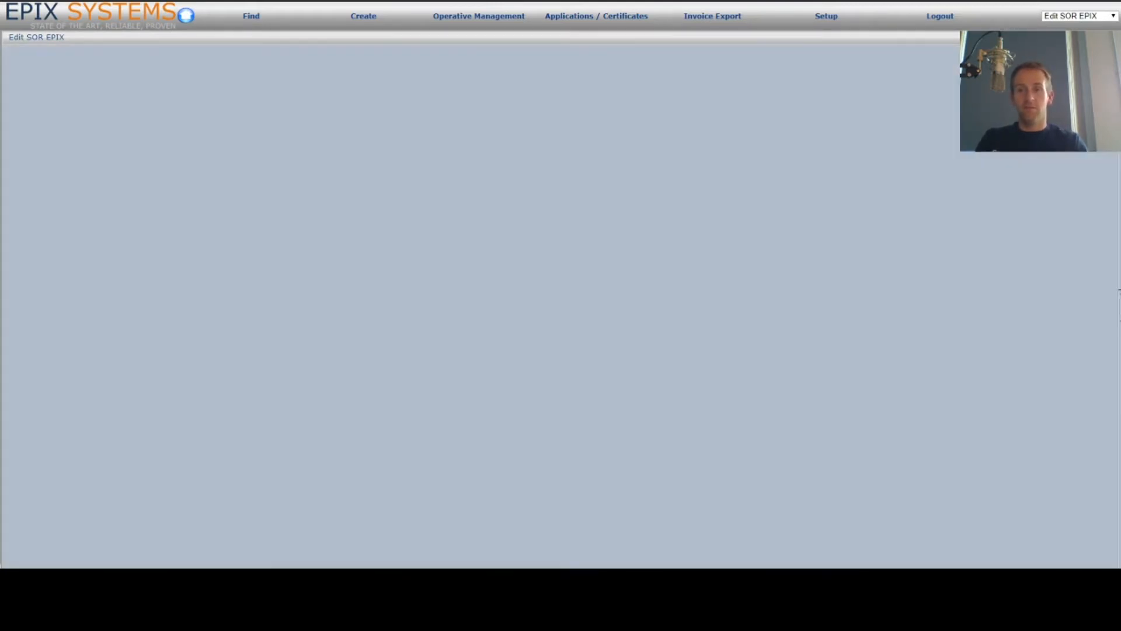
# Return to job CRN26362's sales lines, try to find epix as a new line's reference, and cancel the edit
pyautogui.click(1108, 49)
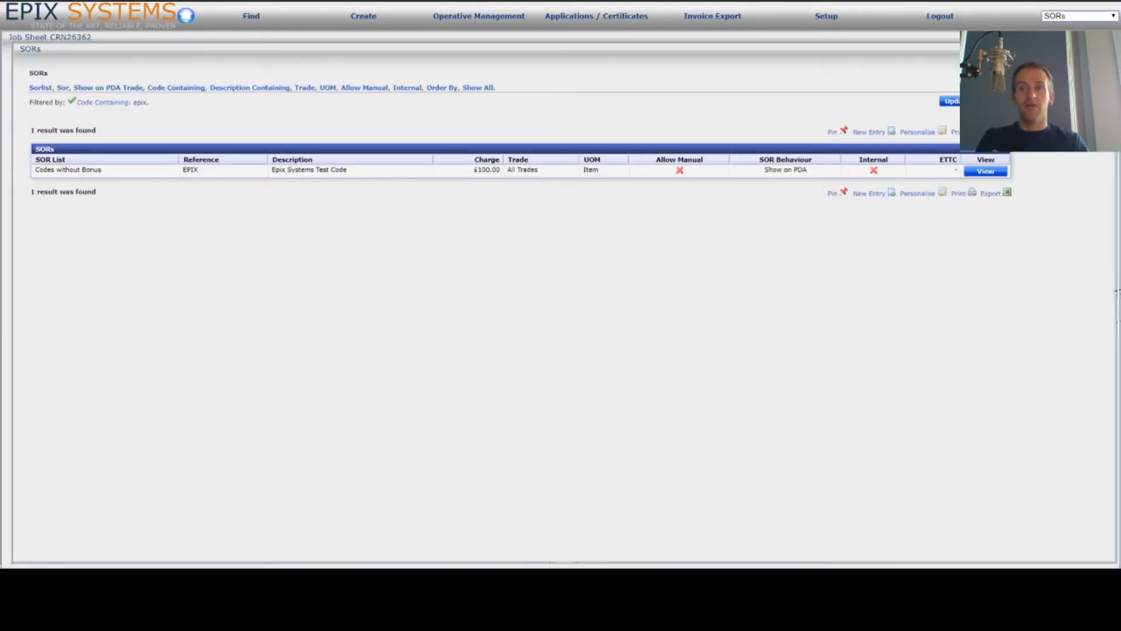
pyautogui.click(1108, 49)
pyautogui.click(69, 259)
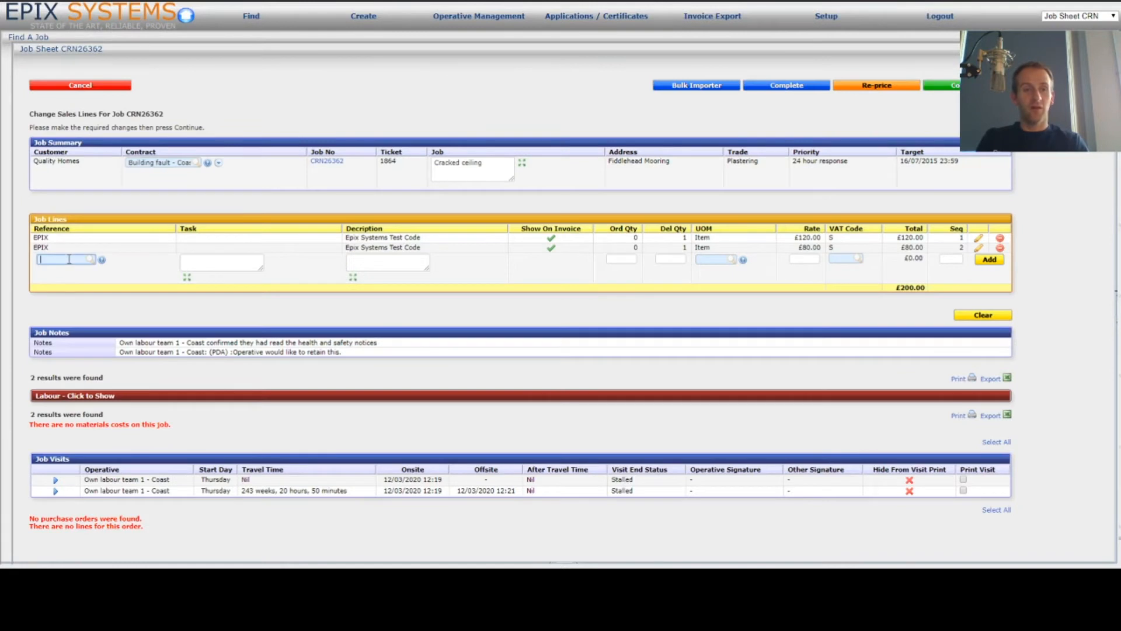
pyautogui.write('epix')
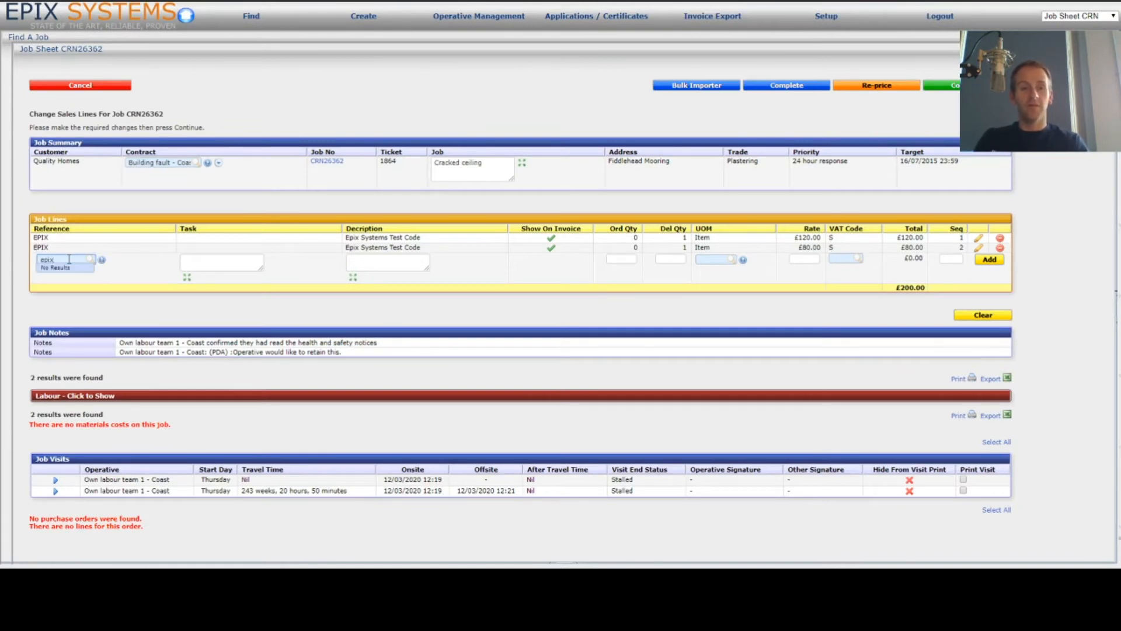
pyautogui.click(95, 90)
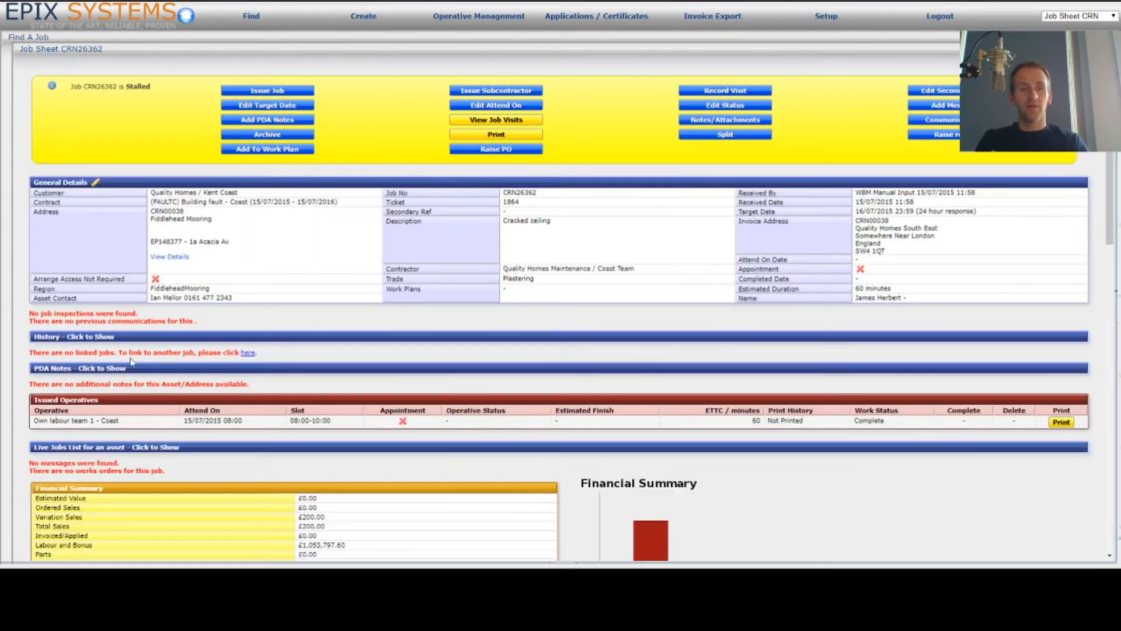
# Reopen the job's sales lines for editing and choose the Epix Systems Test Code as the new line's reference
pyautogui.scroll(-4, 173, 377)
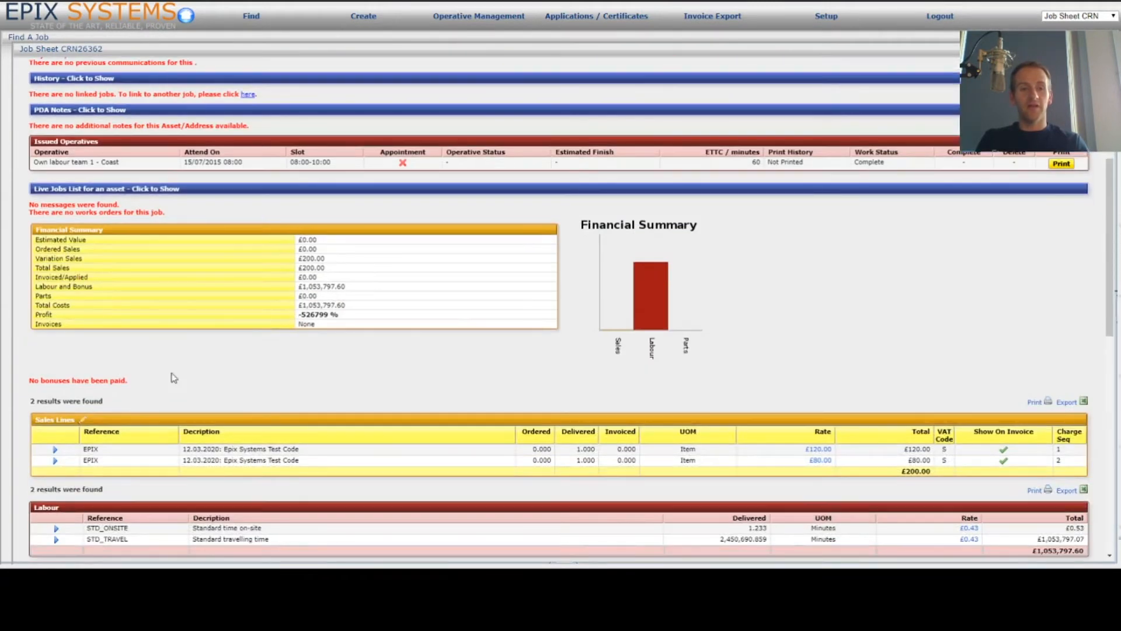
pyautogui.click(83, 421)
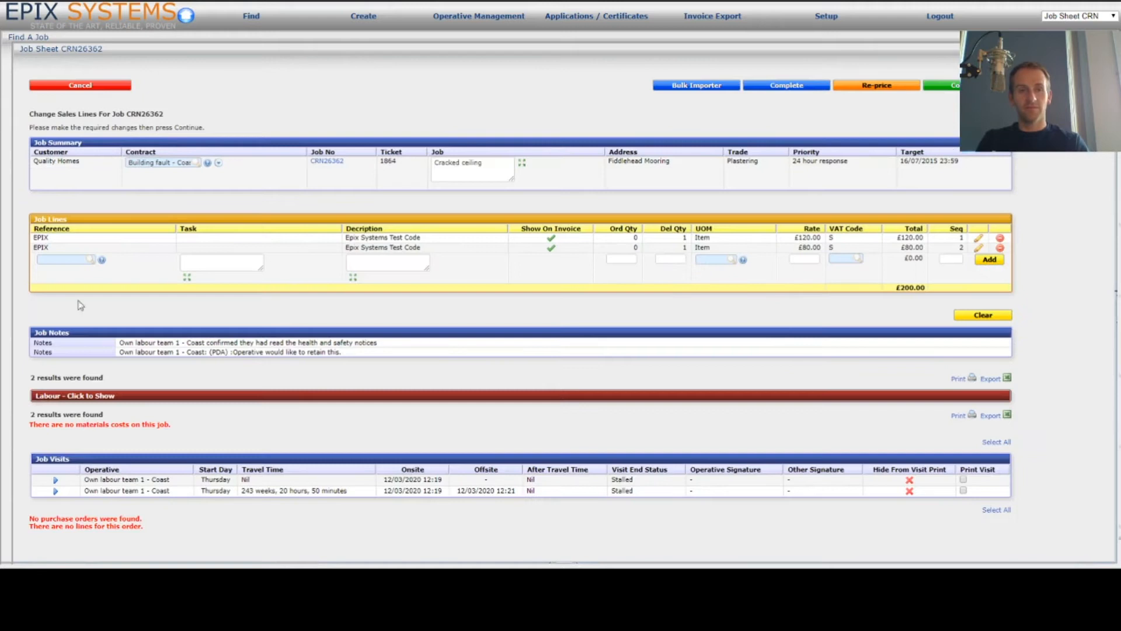
pyautogui.click(42, 259)
pyautogui.write('epix')
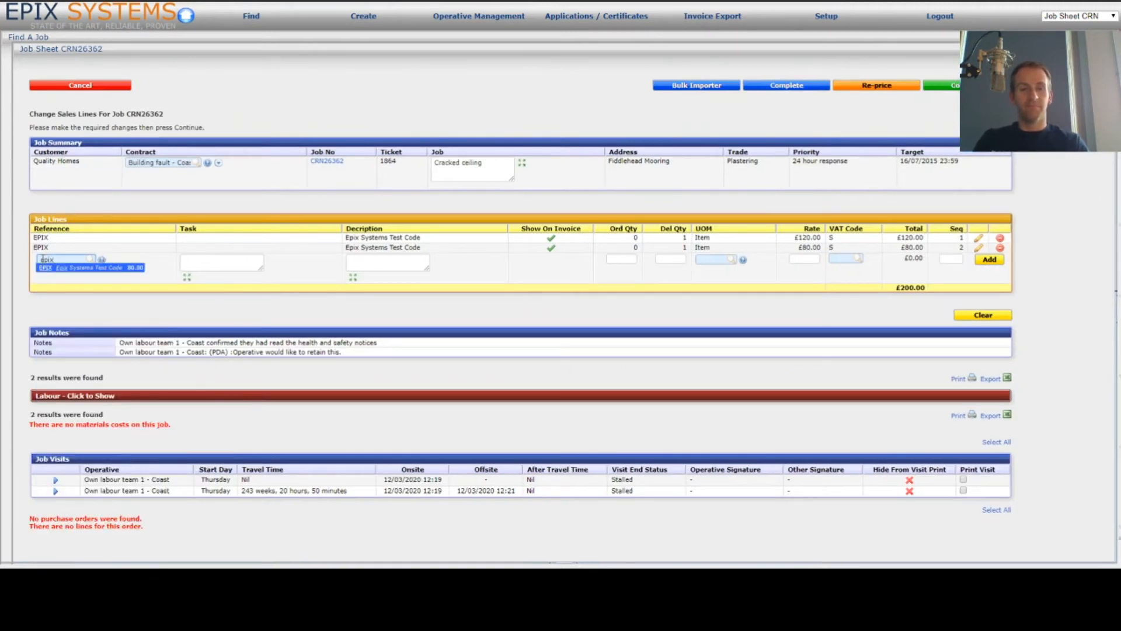
pyautogui.click(122, 267)
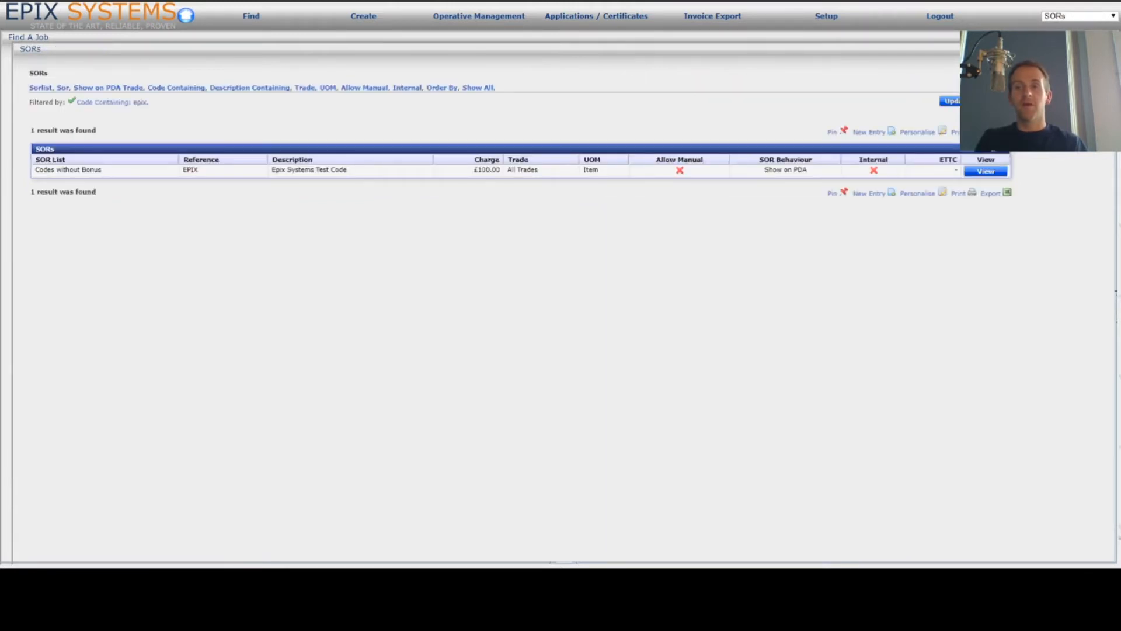
# Open the EPIX entry from the SORs list, enable it on the PDA for the Electrician trade and save the change
pyautogui.click(985, 171)
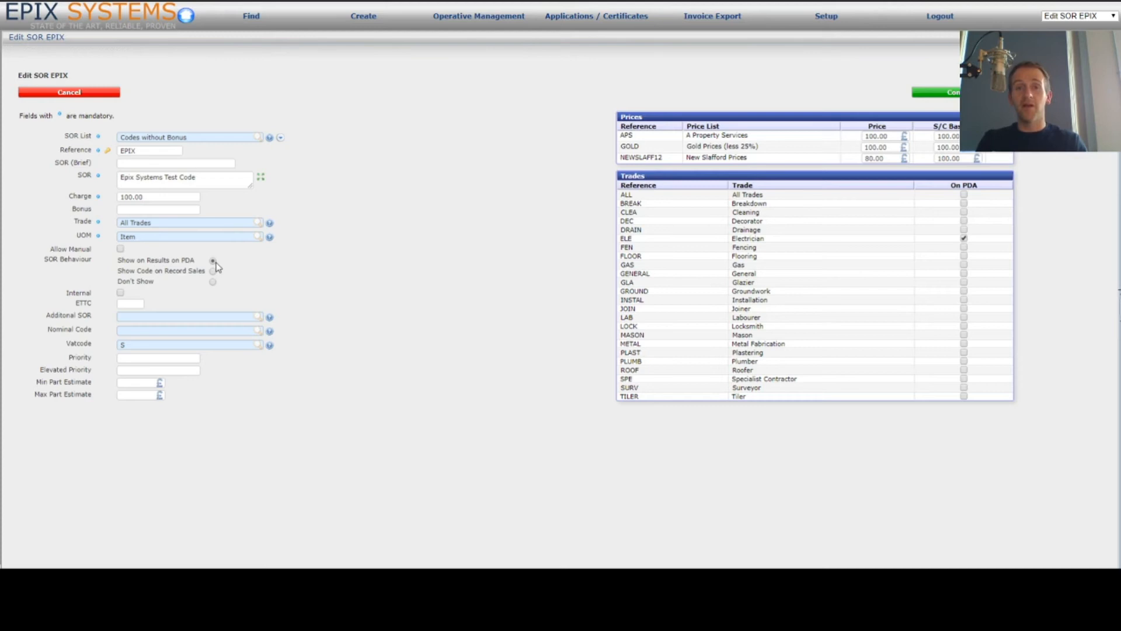
pyautogui.click(943, 93)
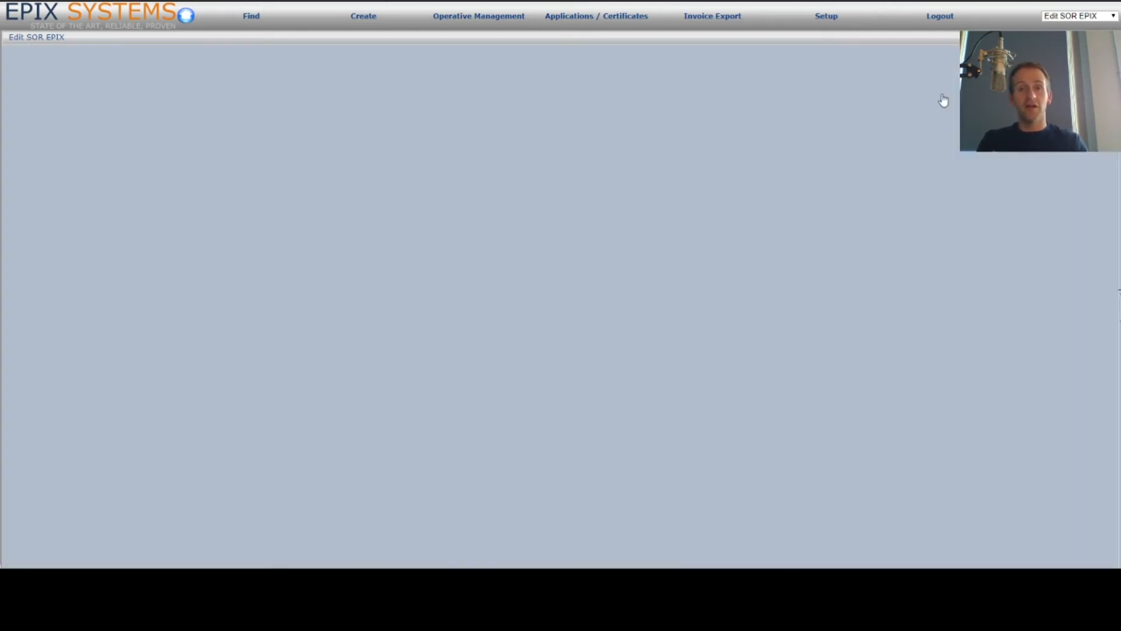